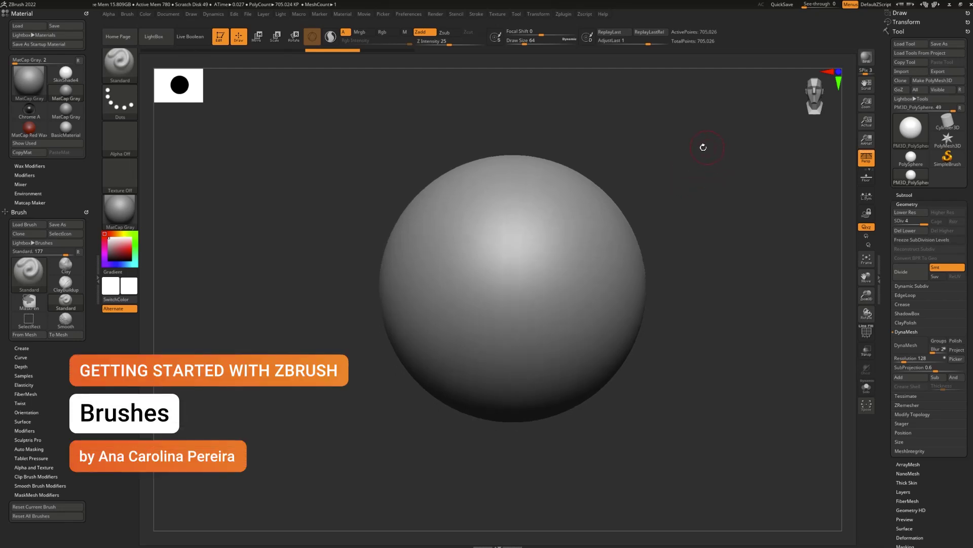
# - Sculpt a test stroke down the front of the sphere with the Standard brush and undo it
pyautogui.moveTo(534, 199)
pyautogui.mouseDown()
pyautogui.moveTo(507, 253)
pyautogui.moveTo(568, 239)
pyautogui.moveTo(547, 319)
pyautogui.moveTo(566, 354)
pyautogui.moveTo(545, 376)
pyautogui.mouseUp()
pyautogui.hotkey('ctrl', 'z')
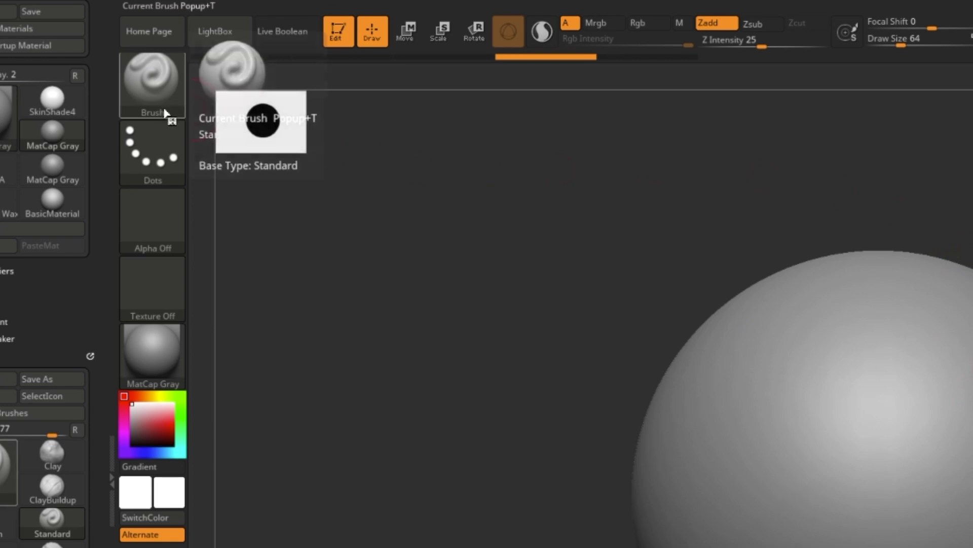
# - Open the brush palette to examine the available 3D sculpting brushes
pyautogui.click(143, 93)
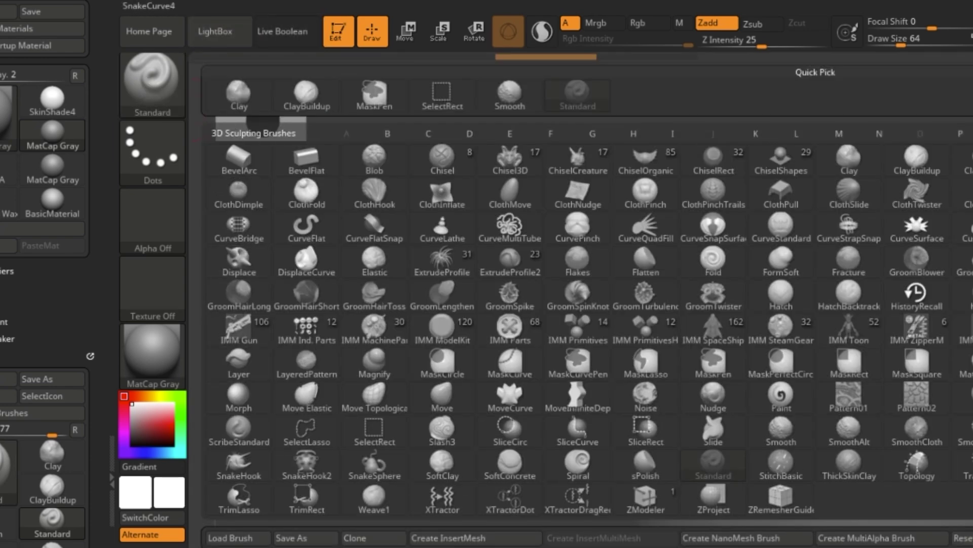
pyautogui.click(443, 157)
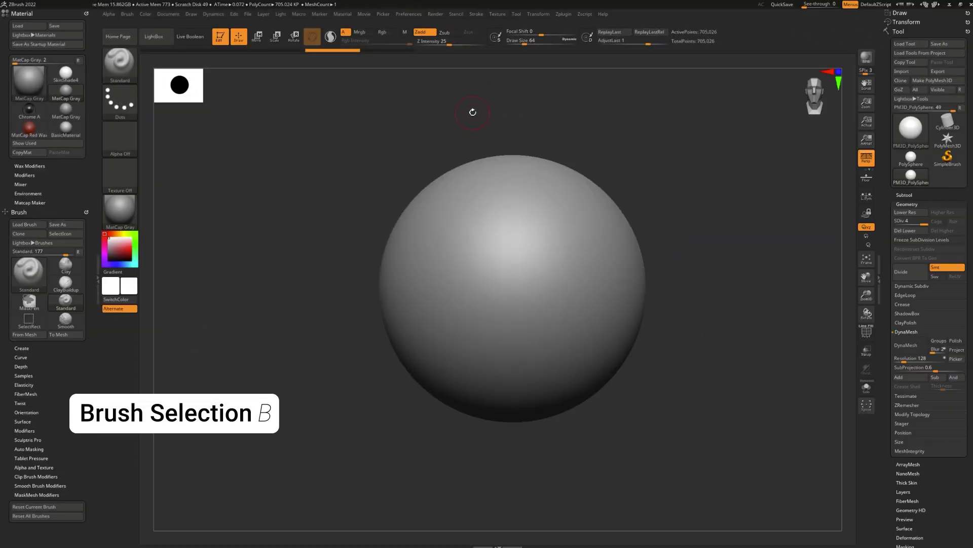
pyautogui.press('b')
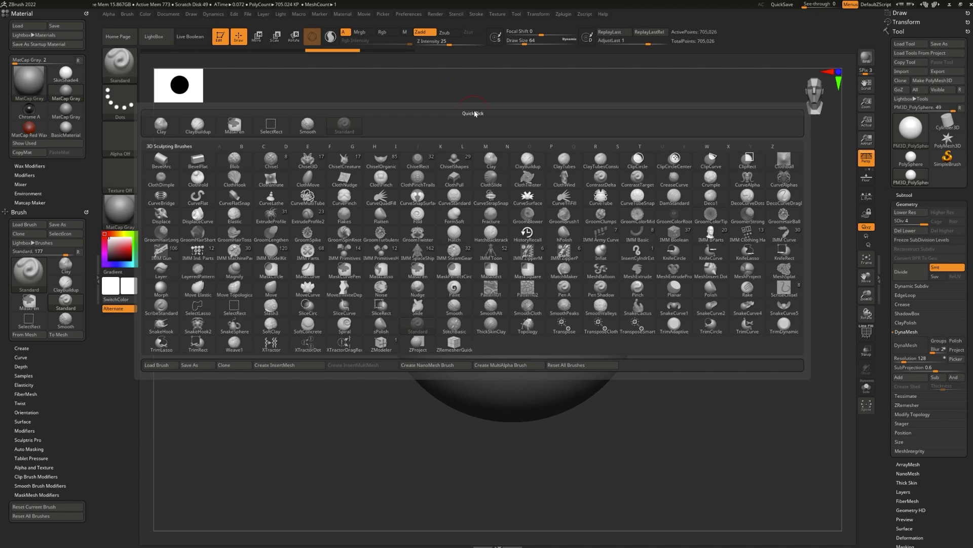
# - Look through the brush folders in the LightBox library and close it
pyautogui.click(154, 36)
pyautogui.click(228, 61)
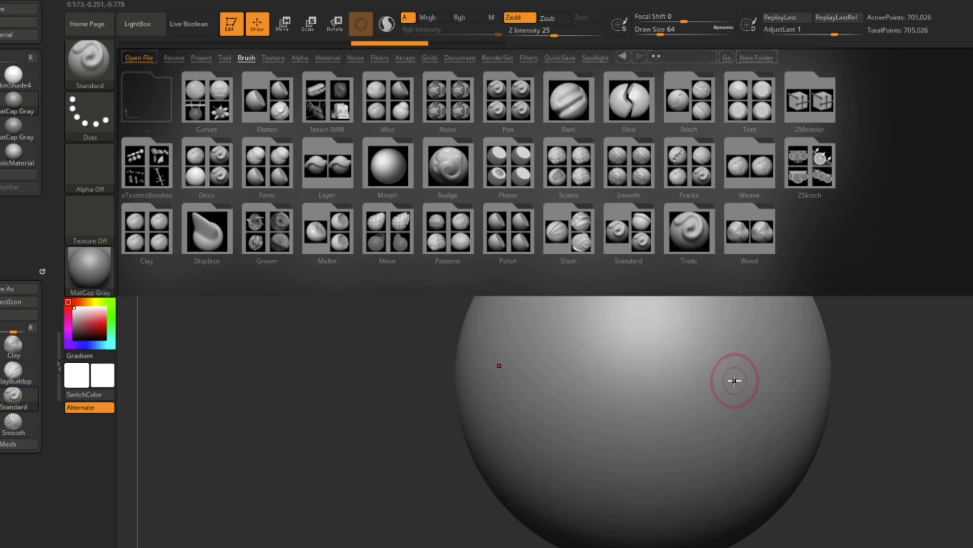
pyautogui.press(',')
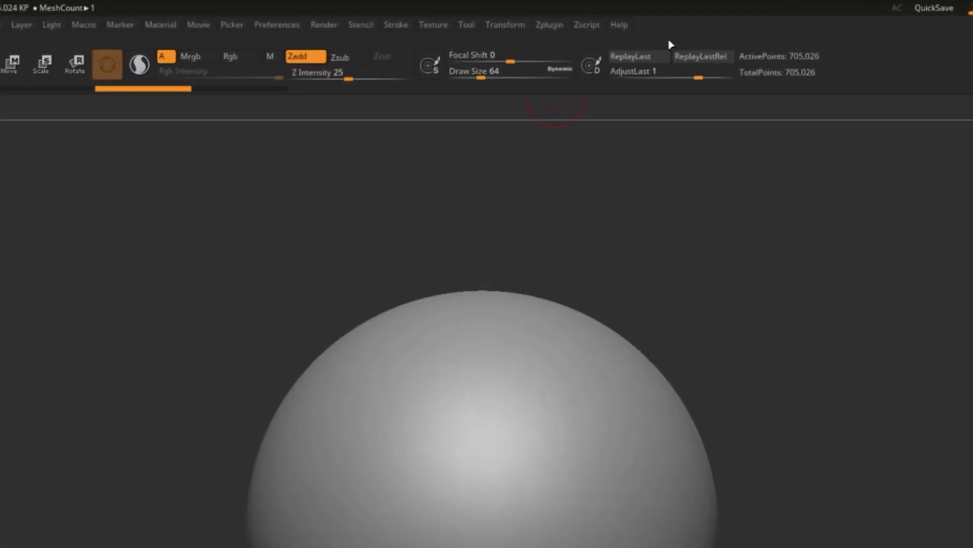
# - Set the Standard brush's Draw Size to about 182
pyautogui.moveTo(481, 74)
pyautogui.mouseDown()
pyautogui.moveTo(504, 74)
pyautogui.moveTo(508, 59)
pyautogui.mouseUp()
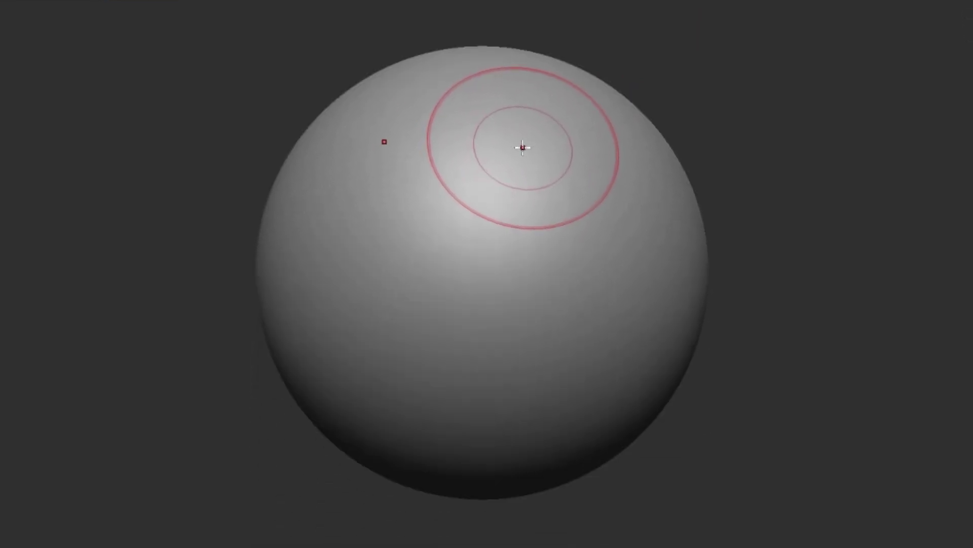
pyautogui.press('space')
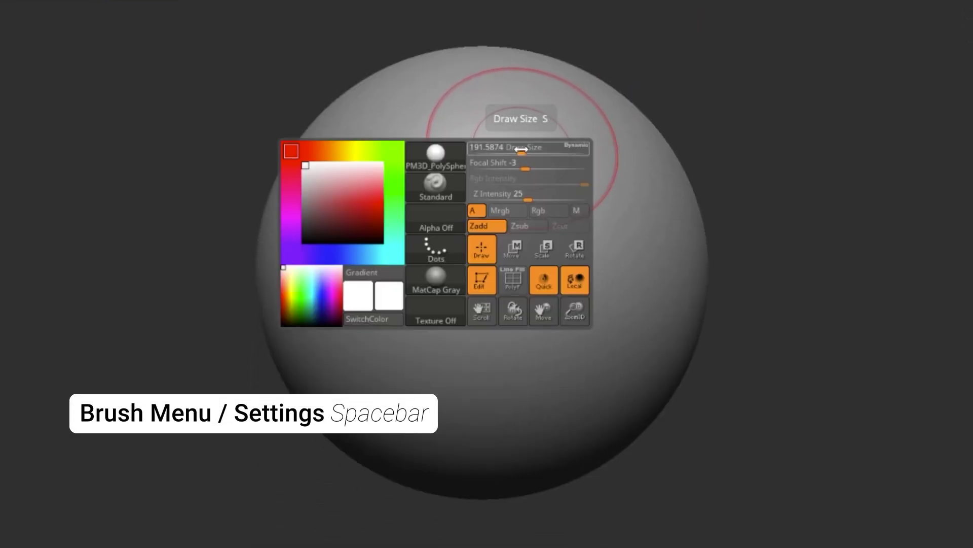
pyautogui.moveTo(402, 166)
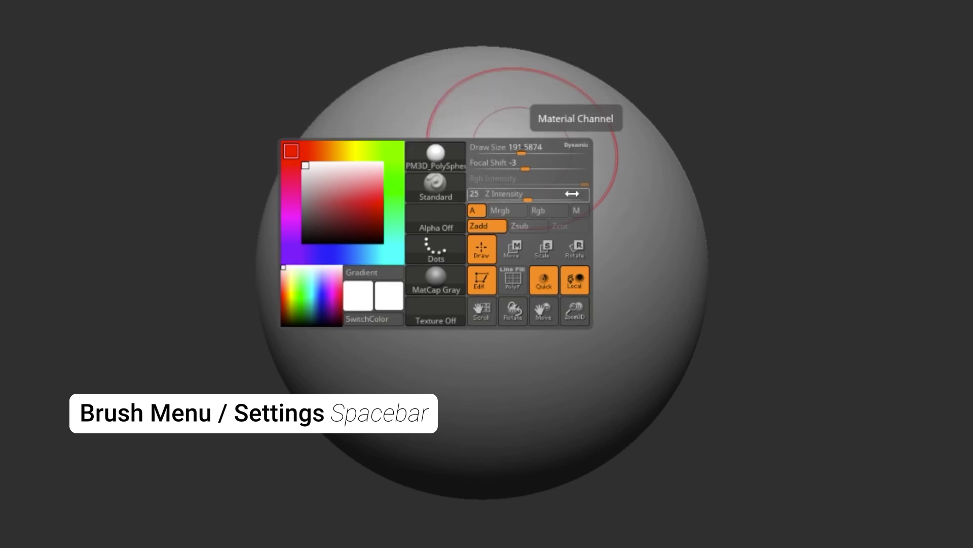
pyautogui.moveTo(521, 152)
pyautogui.mouseDown()
pyautogui.moveTo(539, 150)
pyautogui.moveTo(520, 151)
pyautogui.mouseUp()
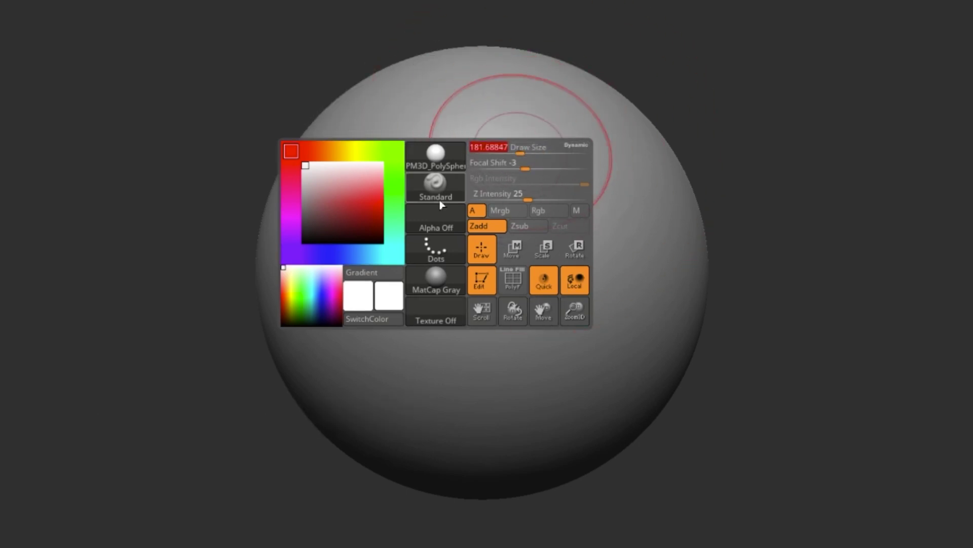
# - Display the quick brush settings at several places over the canvas
pyautogui.press('space')
pyautogui.click(202, 15)
pyautogui.press('space')
pyautogui.press('space')
pyautogui.press('space')
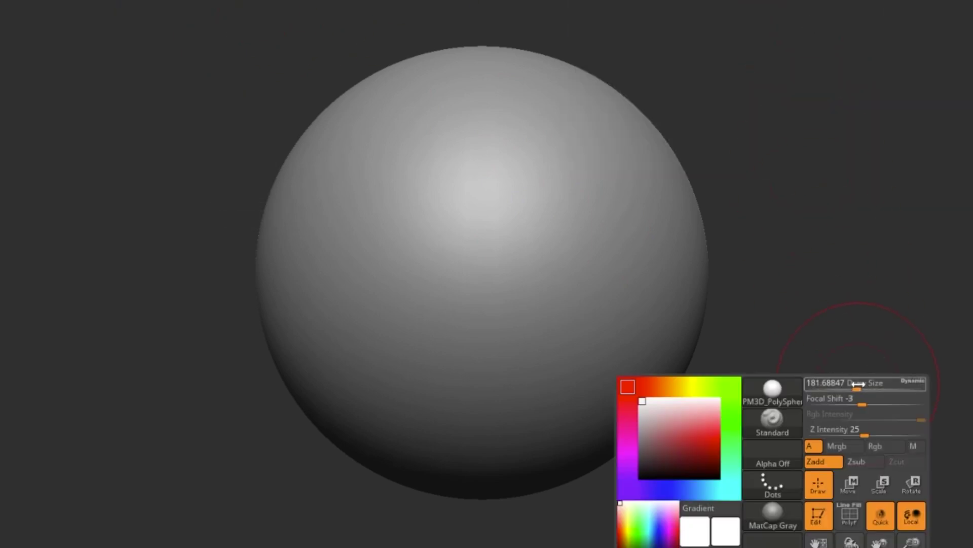
pyautogui.press('space')
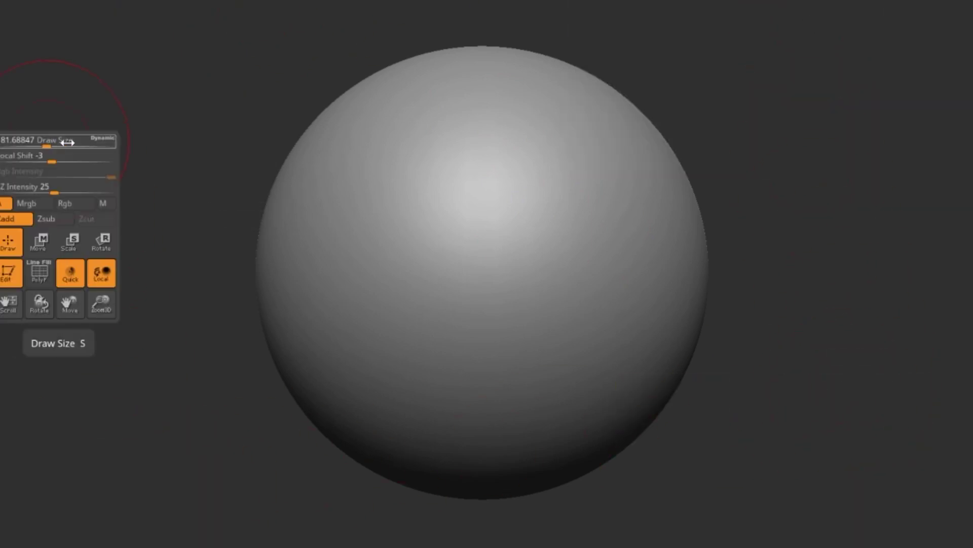
pyautogui.press('space')
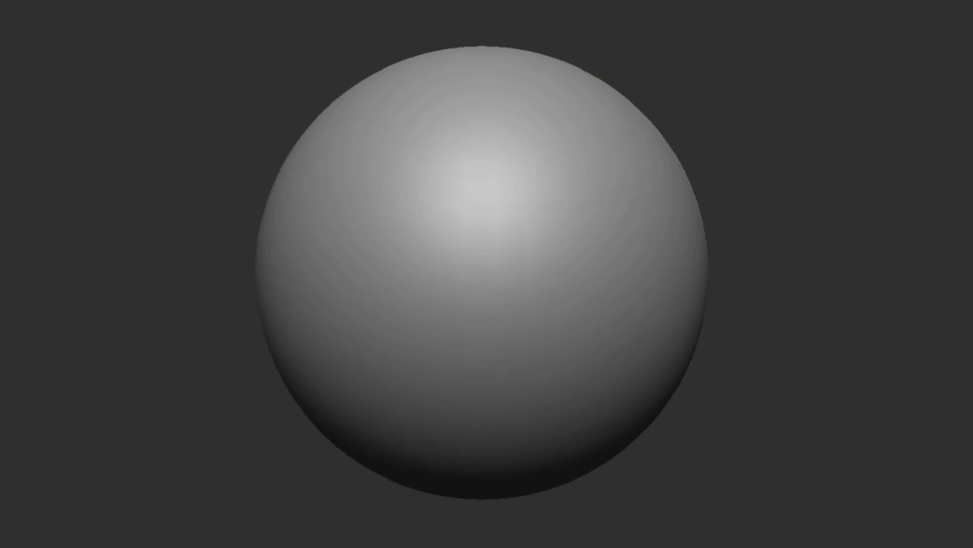
# - Change the Draw Size, sculpt a test stroke on the sphere and undo it
pyautogui.press('space')
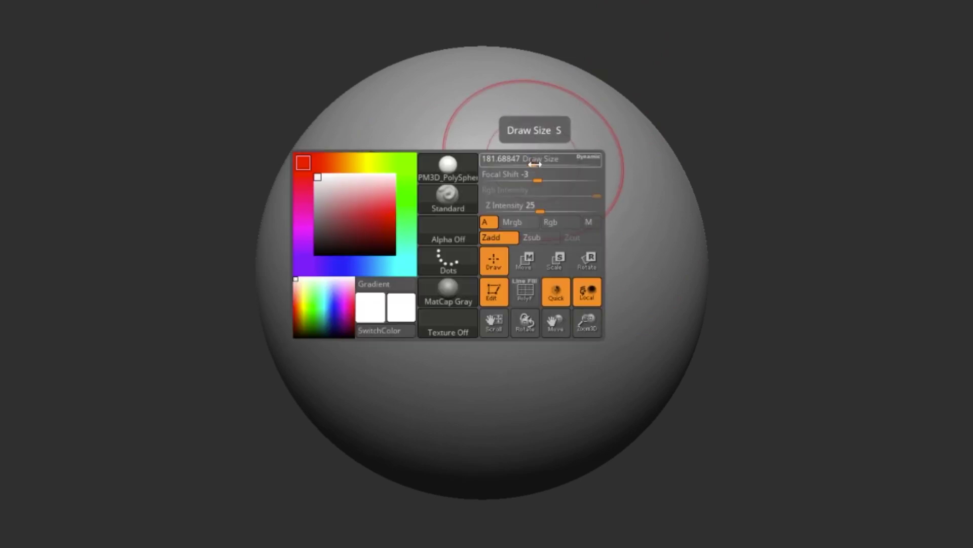
pyautogui.moveTo(535, 160)
pyautogui.mouseDown()
pyautogui.moveTo(547, 164)
pyautogui.moveTo(516, 161)
pyautogui.moveTo(598, 152)
pyautogui.mouseUp()
pyautogui.moveTo(605, 261)
pyautogui.mouseDown()
pyautogui.moveTo(641, 127)
pyautogui.moveTo(632, 196)
pyautogui.moveTo(561, 191)
pyautogui.mouseUp()
pyautogui.hotkey('ctrl', 'z')
# - Set the Draw Size to about 44 and sculpt a winding mirrored stroke from the upper to the lower part of the sphere
pyautogui.press('space')
pyautogui.moveTo(564, 94)
pyautogui.mouseDown()
pyautogui.moveTo(492, 233)
pyautogui.moveTo(615, 239)
pyautogui.moveTo(634, 326)
pyautogui.moveTo(491, 355)
pyautogui.moveTo(546, 433)
pyautogui.mouseUp()
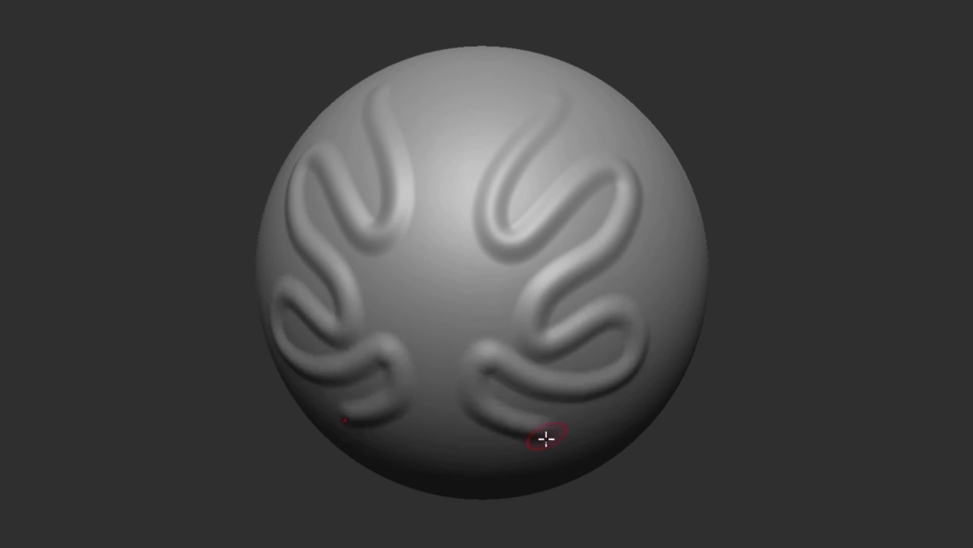
pyautogui.moveTo(706, 494); pyautogui.dragTo(763, 404)
# - Set the Draw Size to about 344 and Focal Shift to about 72, and sculpt a broad soft diagonal stroke on the sphere
pyautogui.press('space')
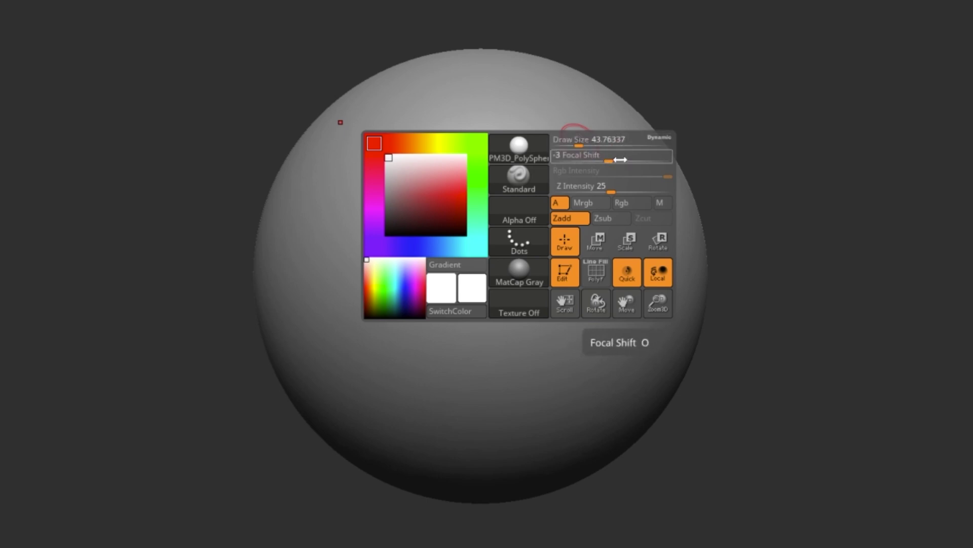
pyautogui.moveTo(608, 159); pyautogui.dragTo(631, 159)
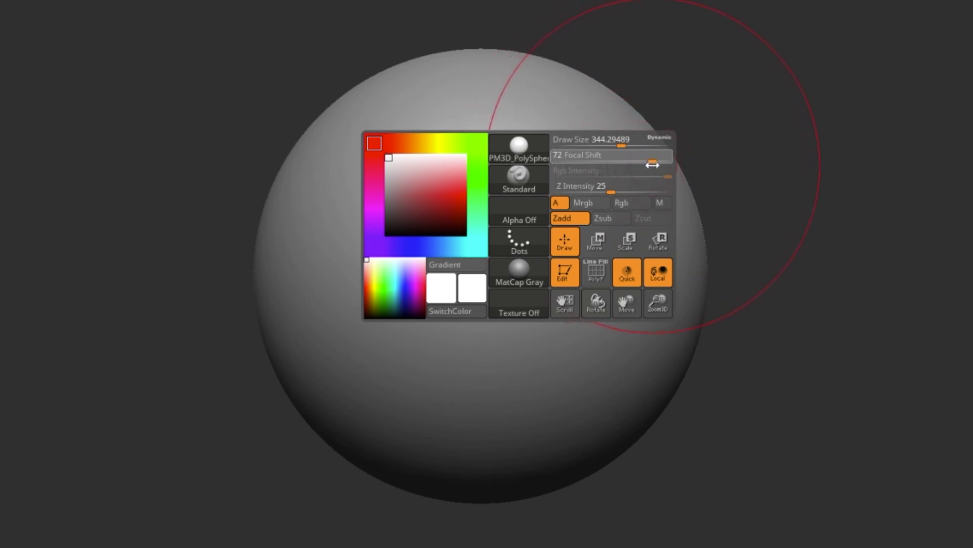
pyautogui.click(656, 166)
pyautogui.press('space')
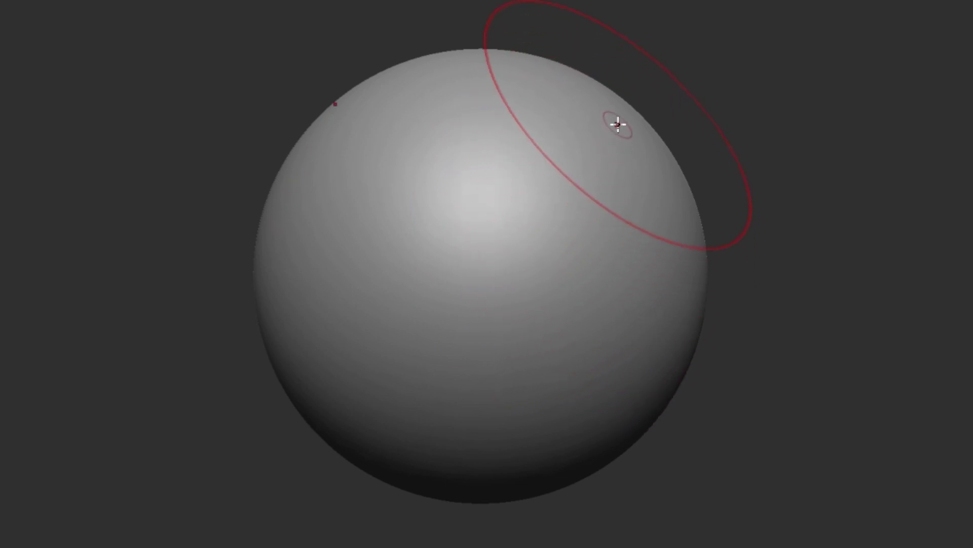
pyautogui.press('space')
pyautogui.moveTo(628, 148)
pyautogui.mouseDown()
pyautogui.moveTo(589, 228)
pyautogui.moveTo(492, 360)
pyautogui.mouseUp()
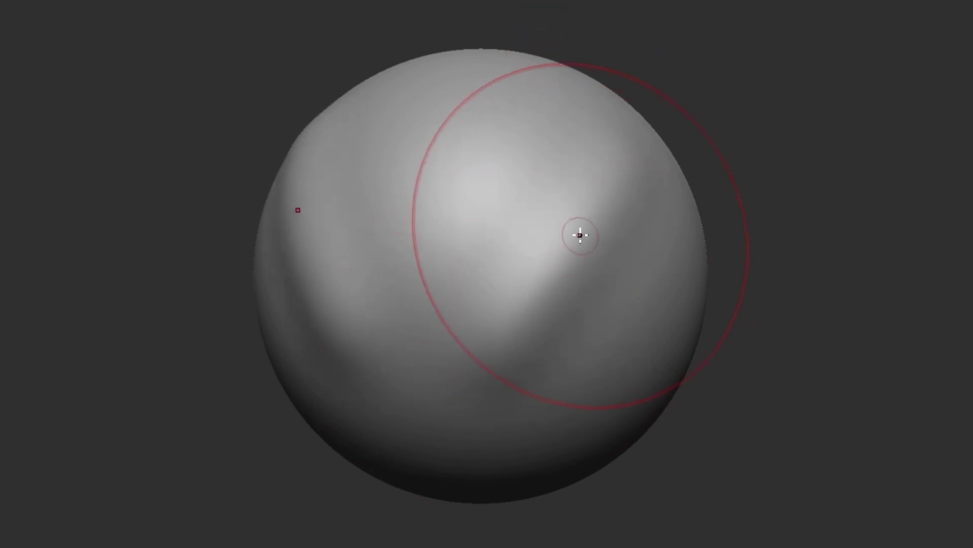
# - Undo the broad stroke and sculpt a curved zigzag stroke with a Draw Size of about 154
pyautogui.press('ctrl')
pyautogui.press('space')
pyautogui.moveTo(615, 163)
pyautogui.mouseDown()
pyautogui.moveTo(561, 217)
pyautogui.moveTo(512, 346)
pyautogui.moveTo(652, 267)
pyautogui.mouseUp()
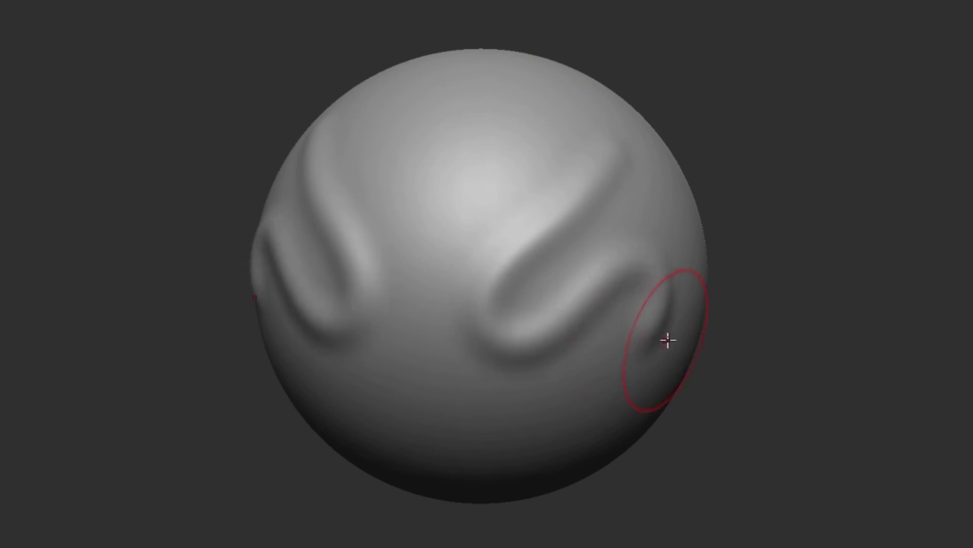
# - Set the Focal Shift to about -88 and sculpt hard-edged strokes beside the soft curved one
pyautogui.press('space')
pyautogui.moveTo(743, 330); pyautogui.dragTo(720, 328)
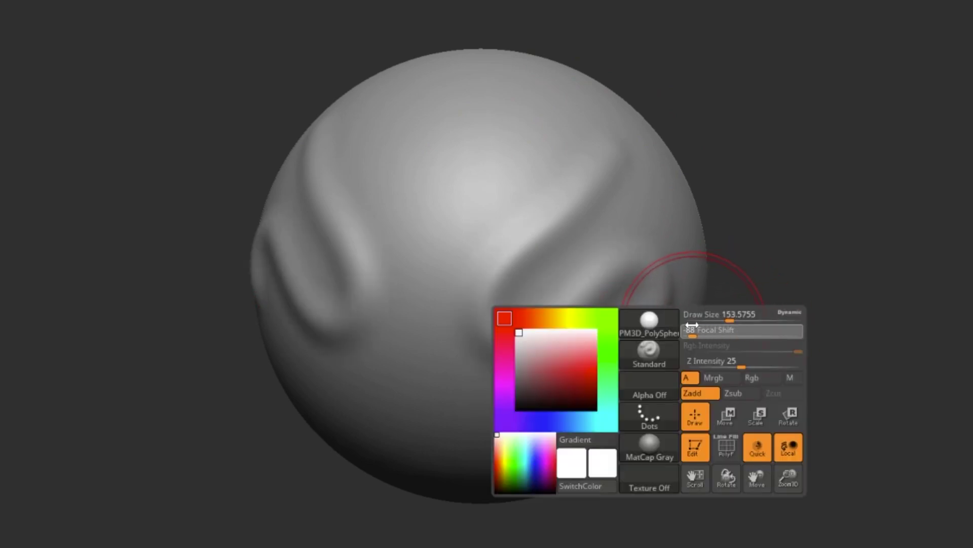
pyautogui.press('space')
pyautogui.moveTo(704, 249); pyautogui.dragTo(691, 249)
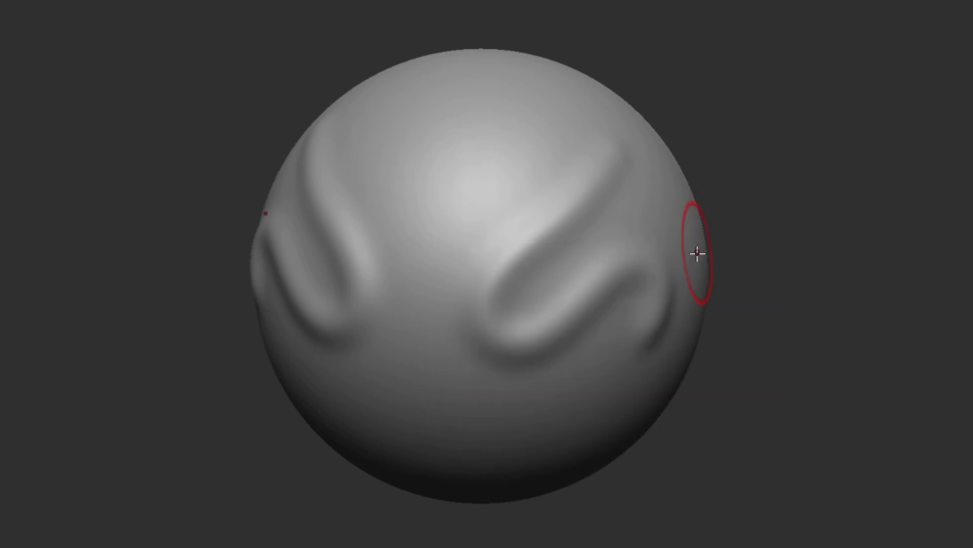
pyautogui.moveTo(578, 106)
pyautogui.mouseDown()
pyautogui.moveTo(500, 193)
pyautogui.moveTo(480, 235)
pyautogui.mouseUp()
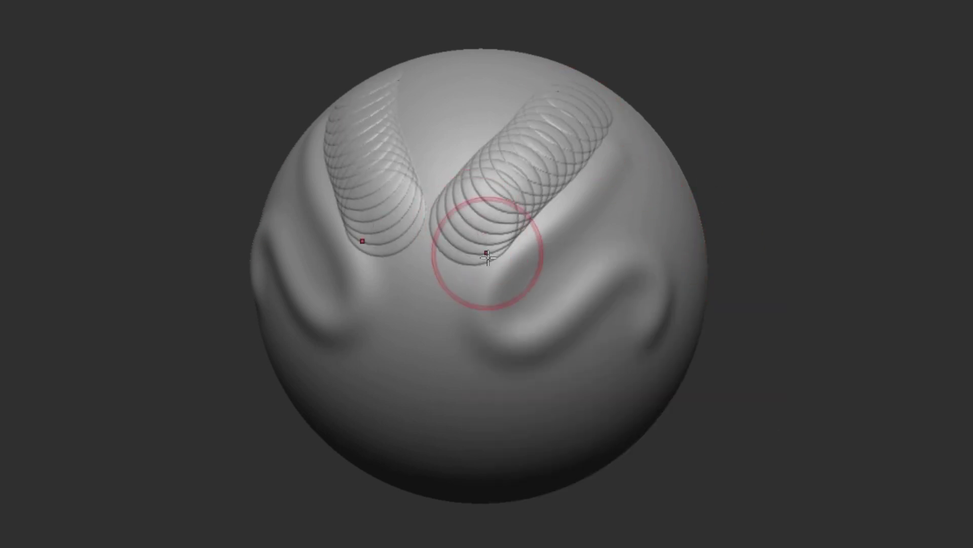
pyautogui.moveTo(635, 485); pyautogui.dragTo(649, 416)
pyautogui.moveTo(631, 172)
pyautogui.mouseDown()
pyautogui.moveTo(680, 211)
pyautogui.moveTo(708, 309)
pyautogui.moveTo(645, 391)
pyautogui.moveTo(580, 420)
pyautogui.mouseUp()
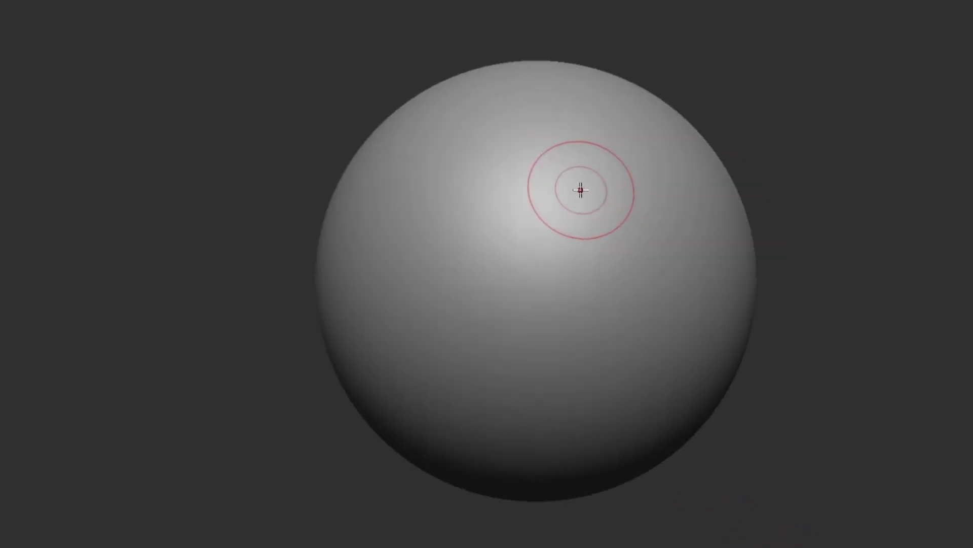
# - Adjust the brush's Z Intensity and sculpt a faint diagonal ridge down the sphere
pyautogui.press('space')
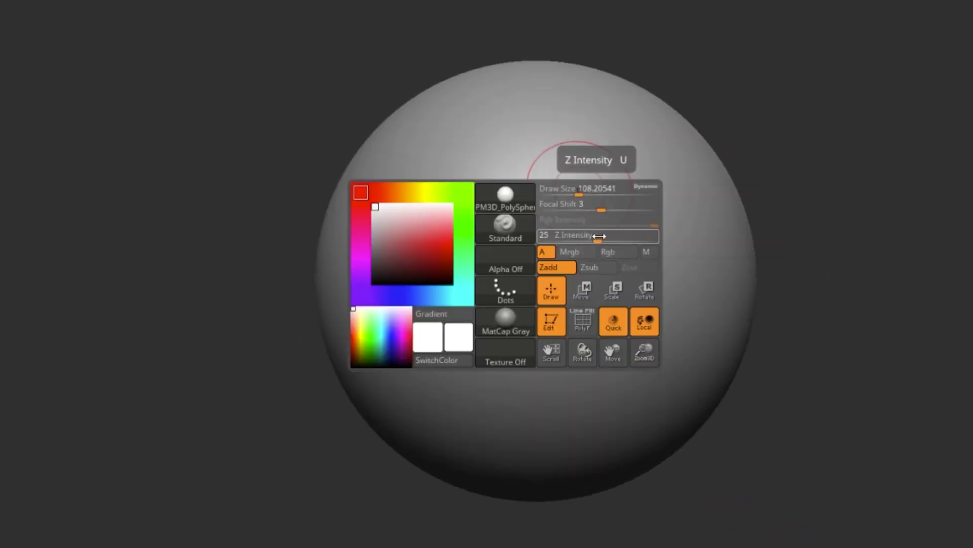
pyautogui.moveTo(619, 236); pyautogui.dragTo(631, 237)
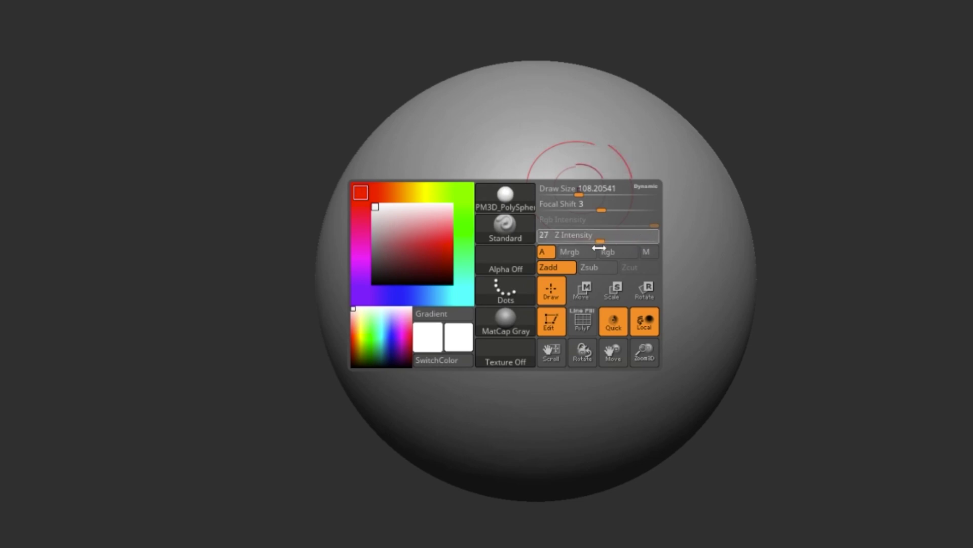
pyautogui.moveTo(550, 113)
pyautogui.mouseDown()
pyautogui.moveTo(479, 265)
pyautogui.moveTo(459, 343)
pyautogui.mouseUp()
# - Raise the Z Intensity and sculpt a strongly raised diagonal ridge beside the faint one
pyautogui.rightClick(593, 274)
pyautogui.moveTo(623, 324); pyautogui.dragTo(661, 326)
pyautogui.moveTo(635, 134); pyautogui.dragTo(553, 352)
# - Set the Z Intensity to 42 and clear the test ridges from the sphere
pyautogui.moveTo(841, 388)
pyautogui.mouseDown()
pyautogui.moveTo(852, 273)
pyautogui.moveTo(841, 397)
pyautogui.mouseUp()
pyautogui.rightClick(661, 280)
pyautogui.moveTo(662, 323); pyautogui.dragTo(638, 316)
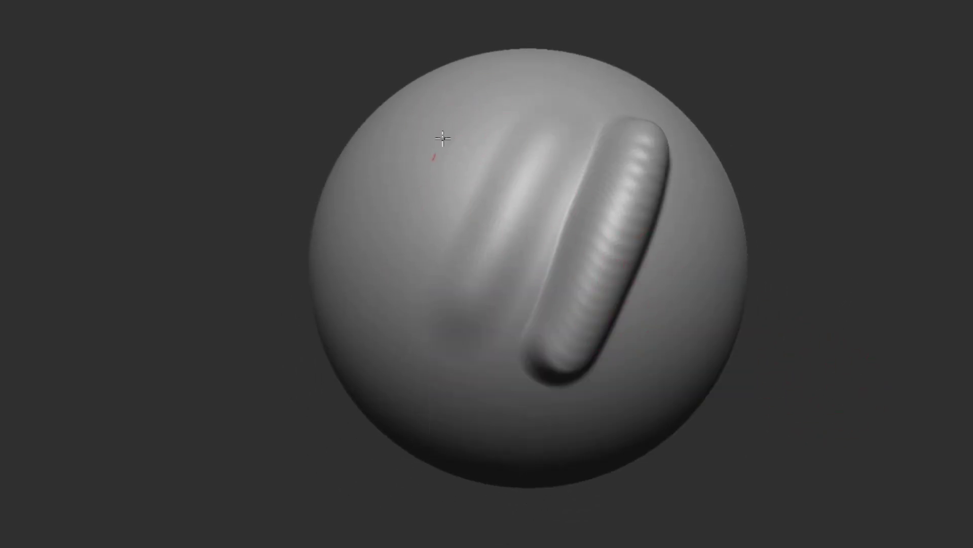
pyautogui.moveTo(339, 481); pyautogui.dragTo(368, 405)
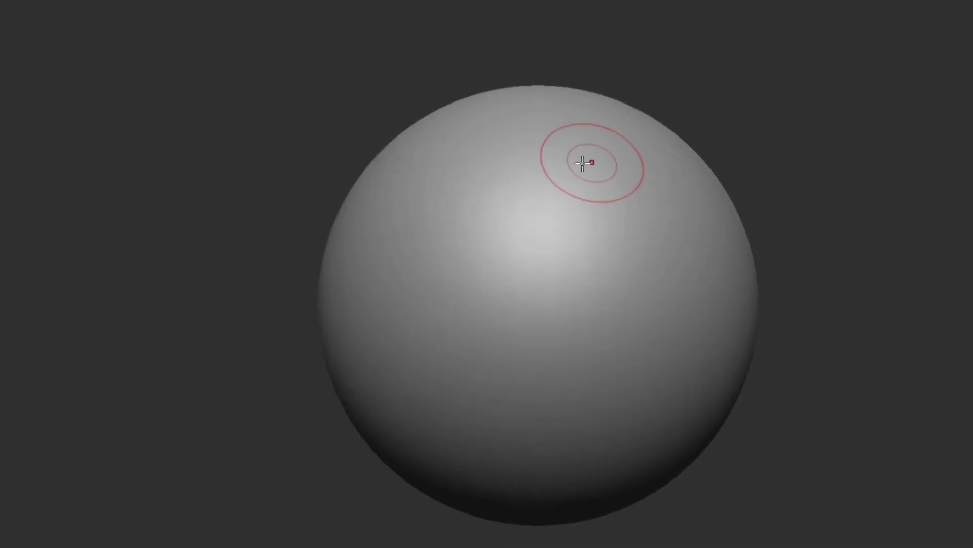
# - Sculpt a raised diagonal ridge on the sphere in Zadd mode
pyautogui.press('space')
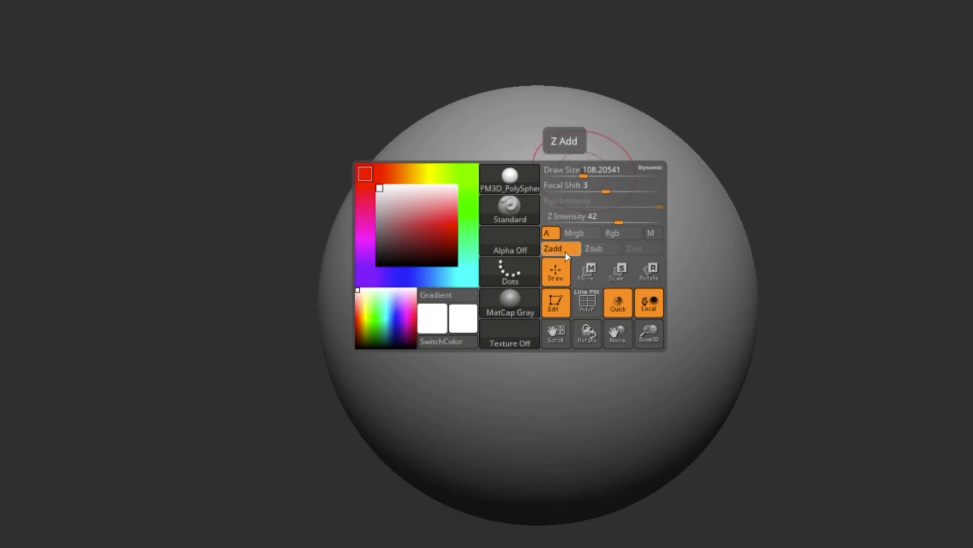
pyautogui.moveTo(619, 157); pyautogui.dragTo(543, 345)
pyautogui.moveTo(672, 372); pyautogui.dragTo(756, 389)
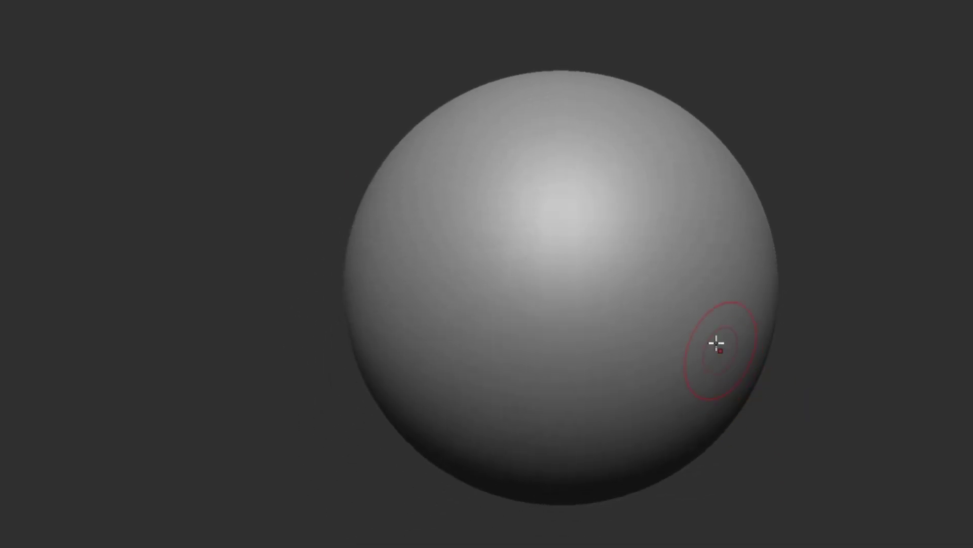
# - Switch the brush to Zsub, carve a diagonal groove into the sphere and undo it
pyautogui.press('space')
pyautogui.click(694, 357)
pyautogui.moveTo(641, 154); pyautogui.dragTo(544, 326)
pyautogui.moveTo(835, 371)
pyautogui.mouseDown()
pyautogui.moveTo(859, 257)
pyautogui.moveTo(833, 387)
pyautogui.mouseUp()
pyautogui.hotkey('ctrl', 'z')
# - Return the brush to Zadd and sculpt two parallel raised diagonal ridges on the sphere
pyautogui.press('space')
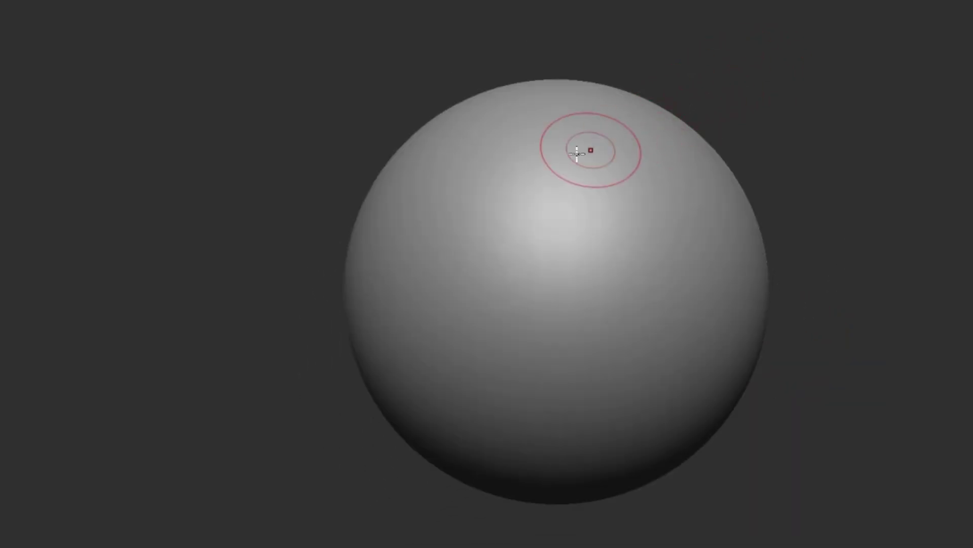
pyautogui.moveTo(593, 129); pyautogui.dragTo(459, 287)
pyautogui.moveTo(631, 187)
pyautogui.mouseDown()
pyautogui.moveTo(557, 263)
pyautogui.moveTo(544, 322)
pyautogui.mouseUp()
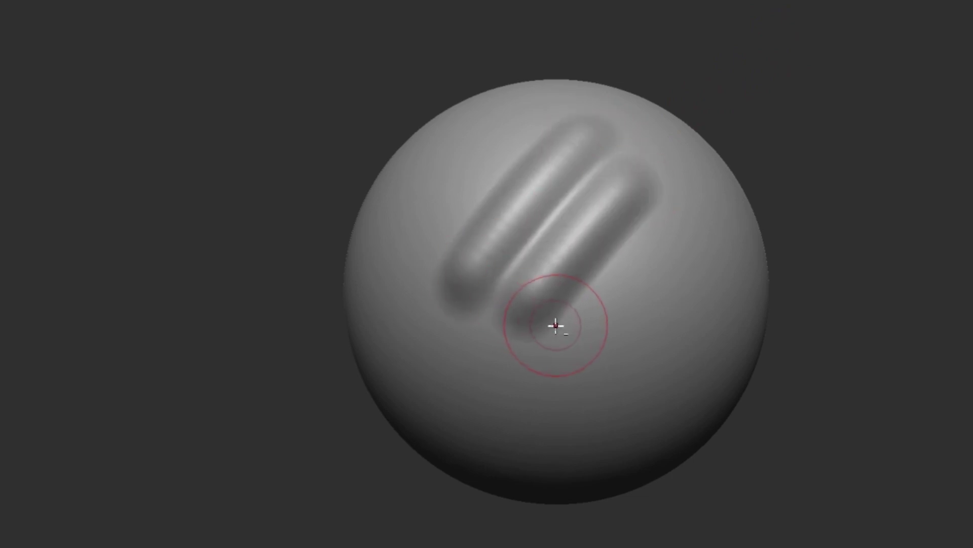
# - Temporarily invert the brush to carve two grooves parallel to the ridges and one crosswise below them, and clear all the strokes
pyautogui.moveTo(565, 363)
pyautogui.mouseDown()
pyautogui.moveTo(665, 243)
pyautogui.moveTo(689, 232)
pyautogui.mouseUp()
pyautogui.moveTo(616, 395); pyautogui.dragTo(728, 257)
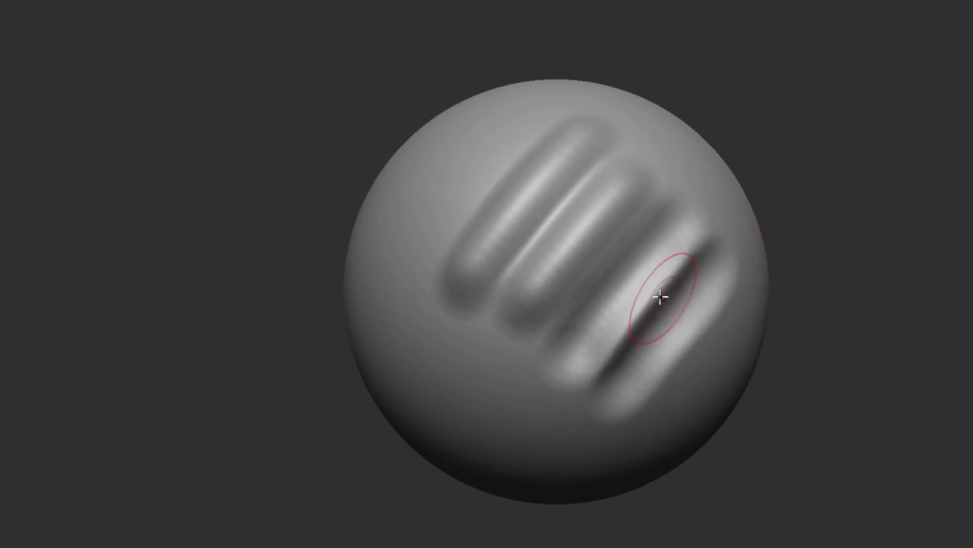
pyautogui.moveTo(432, 322)
pyautogui.mouseDown()
pyautogui.moveTo(464, 365)
pyautogui.moveTo(577, 454)
pyautogui.mouseUp()
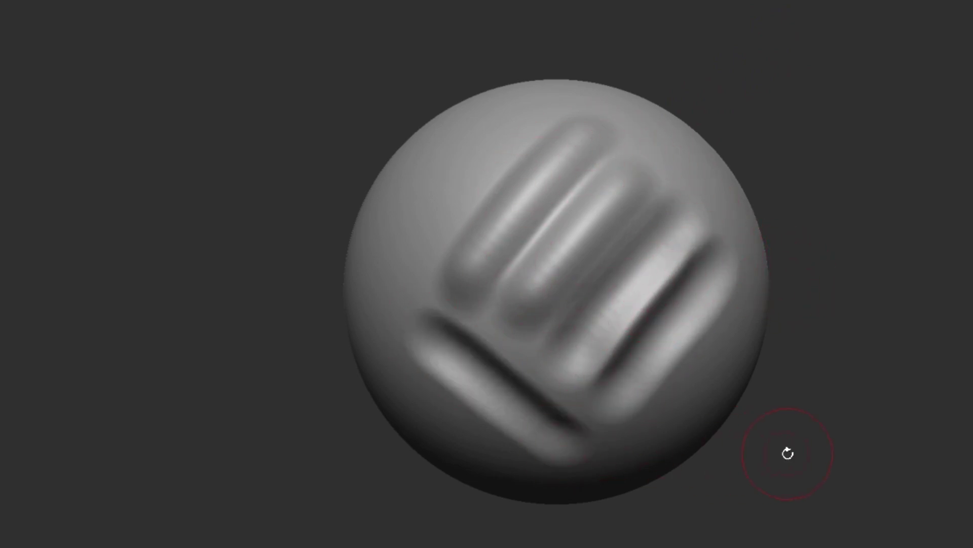
pyautogui.moveTo(783, 461); pyautogui.dragTo(814, 369)
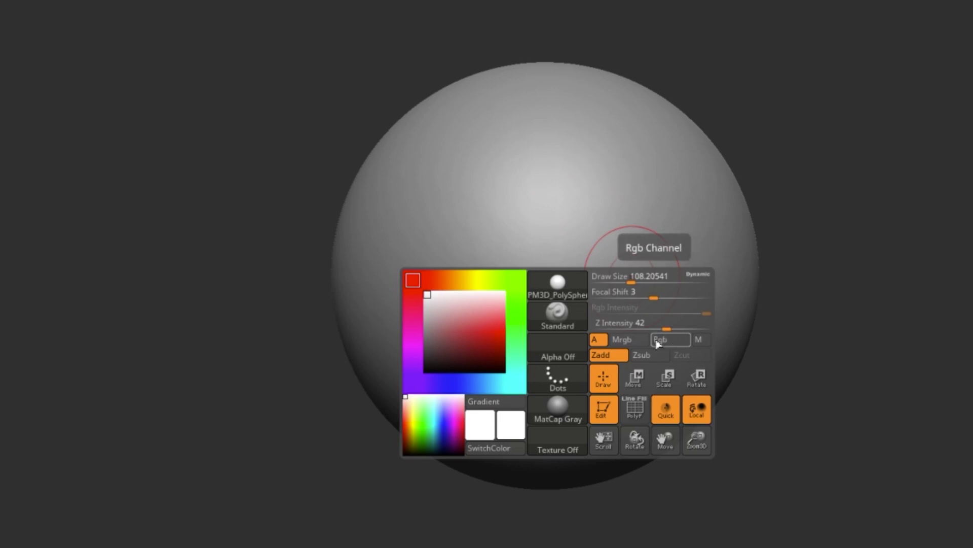
# - Enable the Rgb channel, choose a red colour and sculpt a raised red S-shaped stroke on the sphere
pyautogui.click(664, 344)
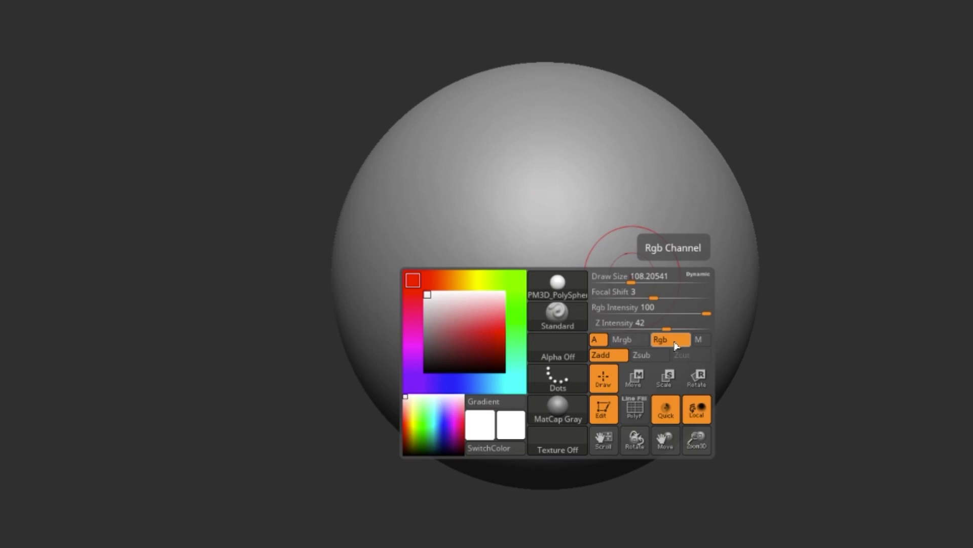
pyautogui.click(484, 333)
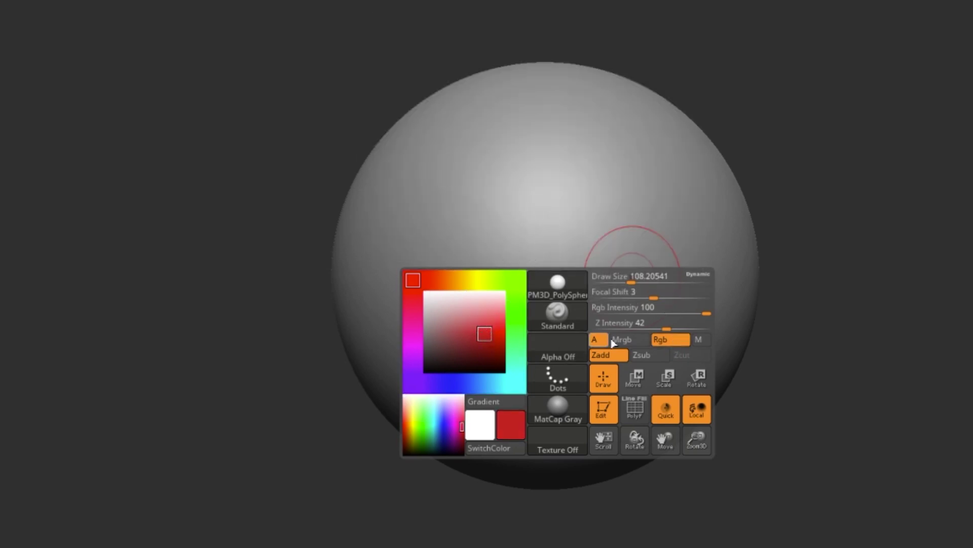
pyautogui.moveTo(571, 124)
pyautogui.mouseDown()
pyautogui.moveTo(476, 241)
pyautogui.moveTo(539, 287)
pyautogui.moveTo(637, 200)
pyautogui.moveTo(631, 311)
pyautogui.moveTo(565, 381)
pyautogui.mouseUp()
pyautogui.moveTo(754, 466)
pyautogui.mouseDown()
pyautogui.moveTo(819, 439)
pyautogui.moveTo(795, 358)
pyautogui.mouseUp()
pyautogui.moveTo(716, 64)
pyautogui.mouseDown()
pyautogui.moveTo(734, 131)
pyautogui.moveTo(741, 246)
pyautogui.mouseUp()
# - Disable Zadd and paint flat red diagonal bands across the sphere
pyautogui.press('space')
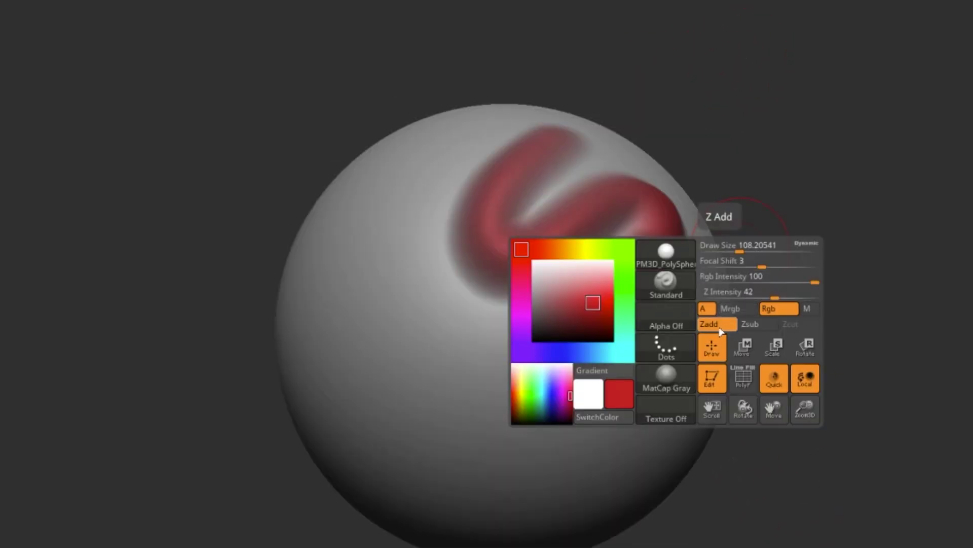
pyautogui.moveTo(353, 223)
pyautogui.mouseDown()
pyautogui.moveTo(343, 254)
pyautogui.moveTo(393, 419)
pyautogui.moveTo(583, 480)
pyautogui.mouseUp()
pyautogui.moveTo(659, 484); pyautogui.dragTo(734, 492)
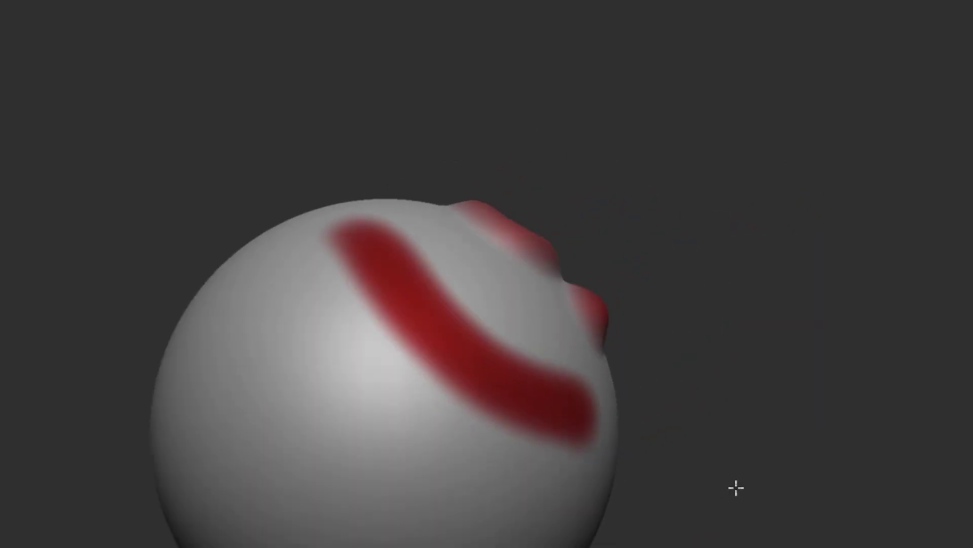
pyautogui.moveTo(228, 257)
pyautogui.mouseDown()
pyautogui.moveTo(465, 484)
pyautogui.moveTo(491, 482)
pyautogui.mouseUp()
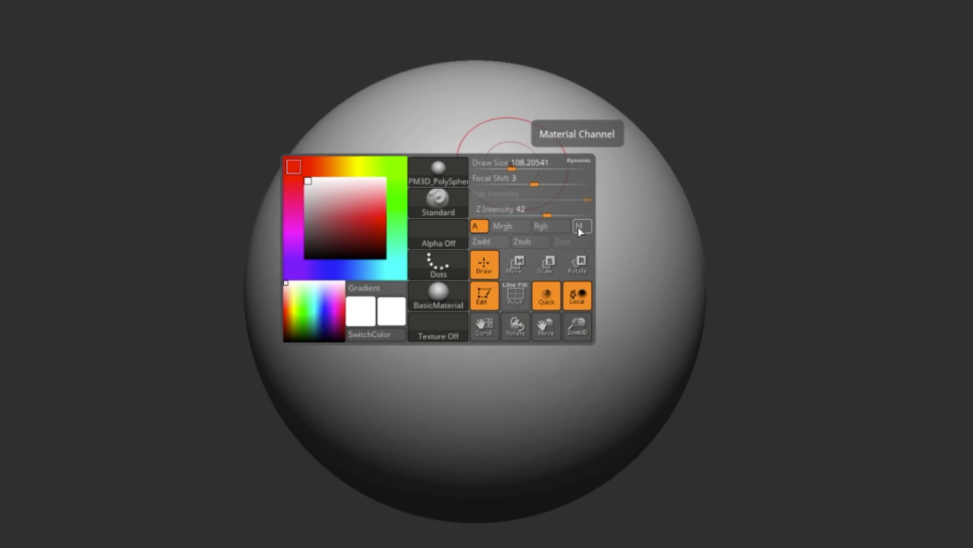
# - Enable the material channel, select the Gold material and paint an S-shaped stroke on the sphere
pyautogui.click(583, 227)
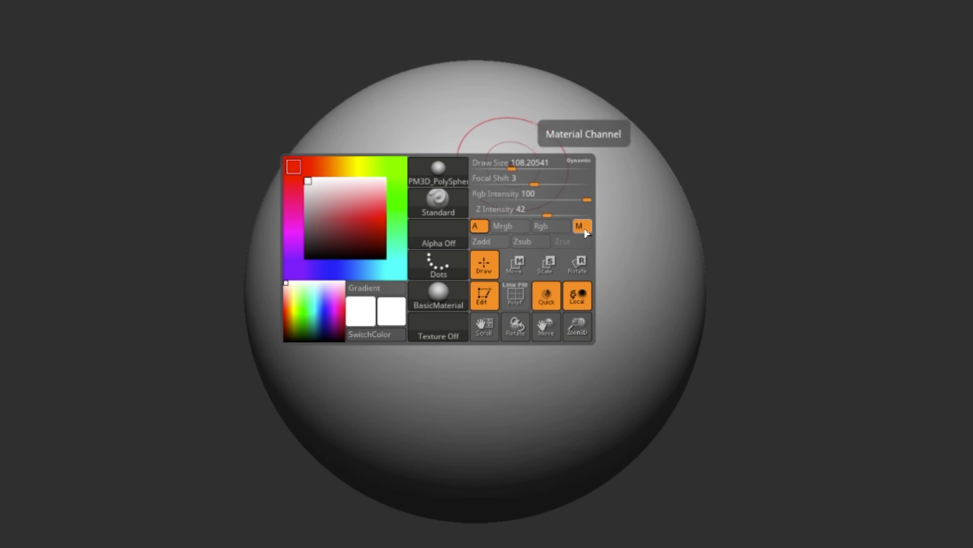
pyautogui.click(48, 131)
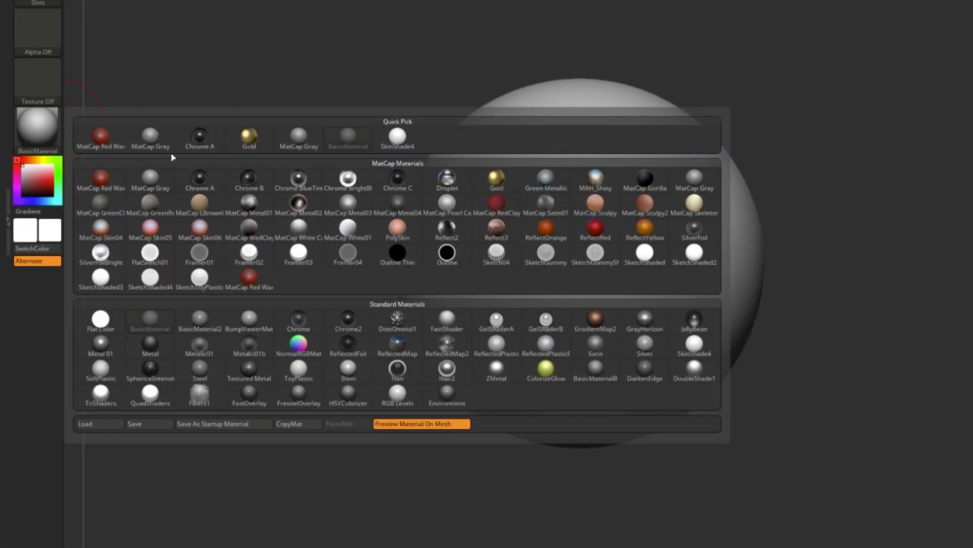
pyautogui.click(264, 146)
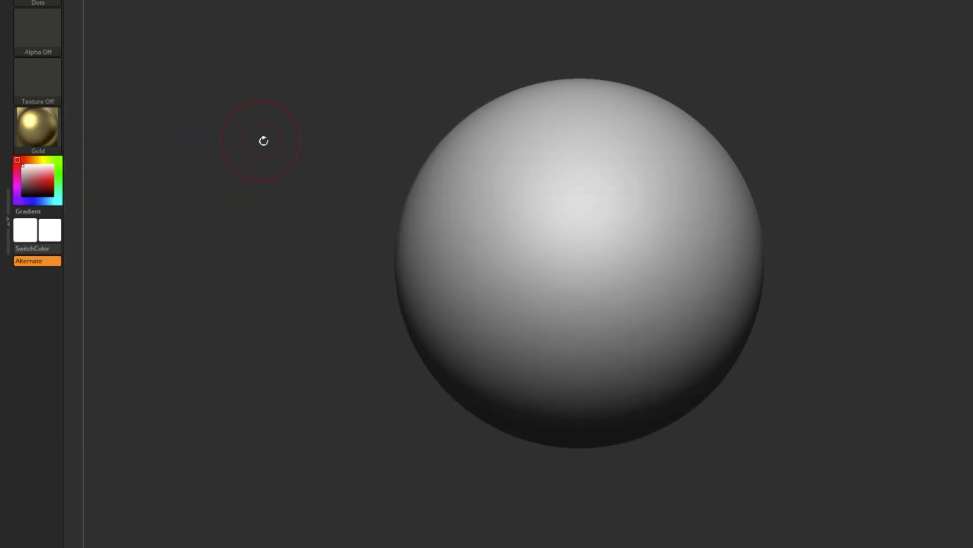
pyautogui.moveTo(581, 120)
pyautogui.mouseDown()
pyautogui.moveTo(496, 192)
pyautogui.moveTo(562, 289)
pyautogui.moveTo(702, 191)
pyautogui.moveTo(668, 330)
pyautogui.moveTo(631, 364)
pyautogui.mouseUp()
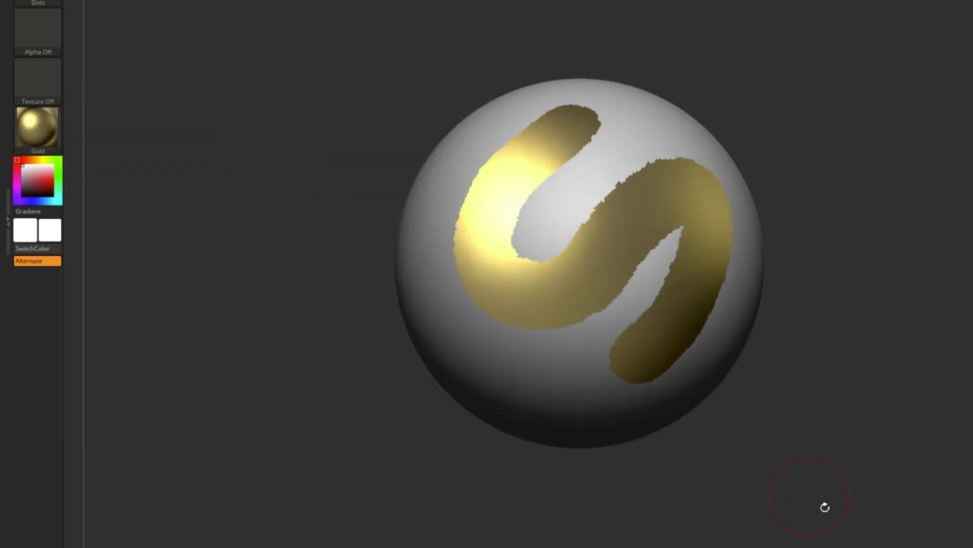
# - Switch to the Mrgb channel, clear the gold stroke, pick a red colour, paint a curved stroke and undo it
pyautogui.rightClick(655, 179)
pyautogui.click(659, 232)
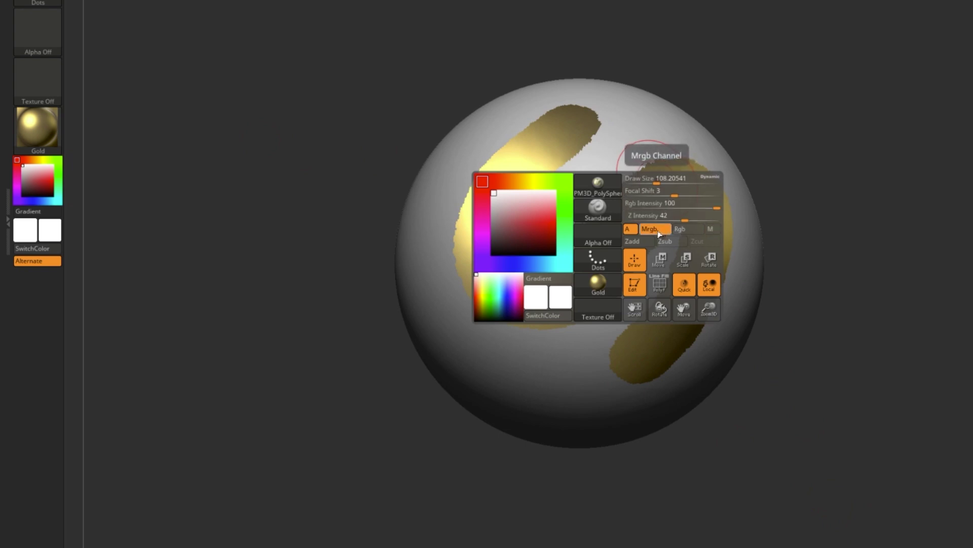
pyautogui.hotkey('ctrl', 'z')
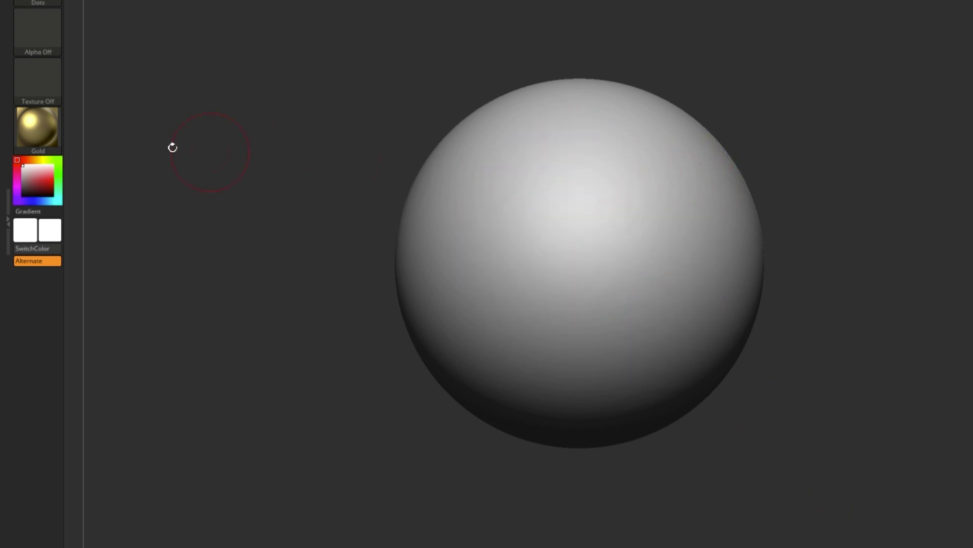
pyautogui.click(50, 178)
pyautogui.moveTo(570, 133)
pyautogui.mouseDown()
pyautogui.moveTo(514, 163)
pyautogui.moveTo(583, 236)
pyautogui.moveTo(678, 262)
pyautogui.moveTo(614, 340)
pyautogui.mouseUp()
pyautogui.hotkey('ctrl', 'z')
# - Adjust the quick brush settings and draw another curved stroke down the sphere with the chosen material and colour
pyautogui.press('space')
pyautogui.click(768, 349)
pyautogui.moveTo(569, 120)
pyautogui.mouseDown()
pyautogui.moveTo(564, 244)
pyautogui.moveTo(700, 260)
pyautogui.moveTo(592, 360)
pyautogui.mouseUp()
pyautogui.moveTo(763, 416)
pyautogui.mouseDown()
pyautogui.moveTo(828, 418)
pyautogui.moveTo(810, 450)
pyautogui.mouseUp()
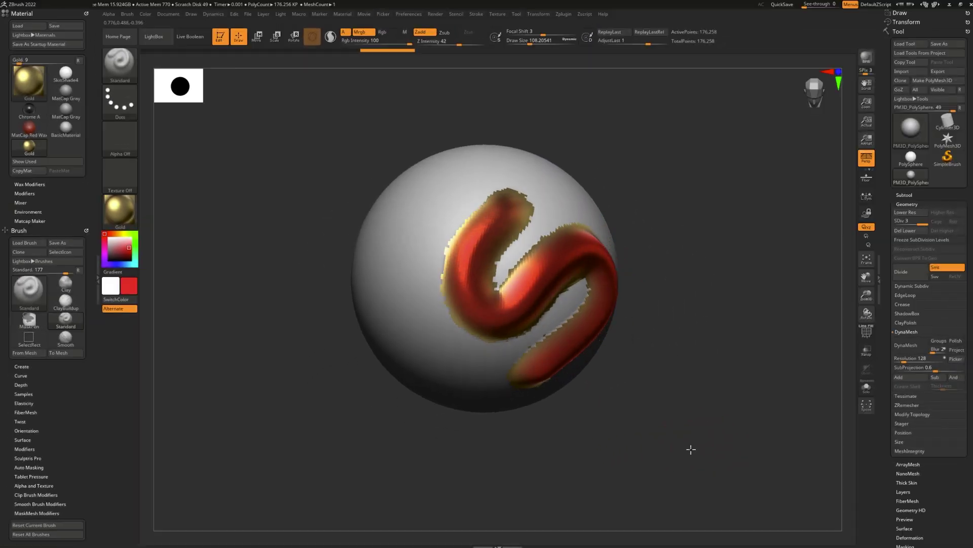
pyautogui.moveTo(691, 450); pyautogui.dragTo(679, 409)
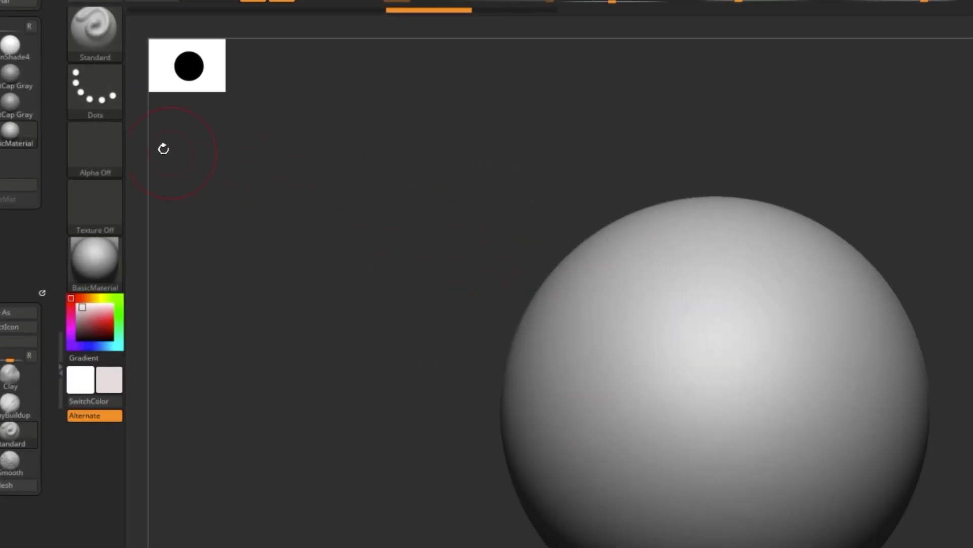
# - Select the star-shaped Alpha 10 for the Standard brush
pyautogui.click(113, 158)
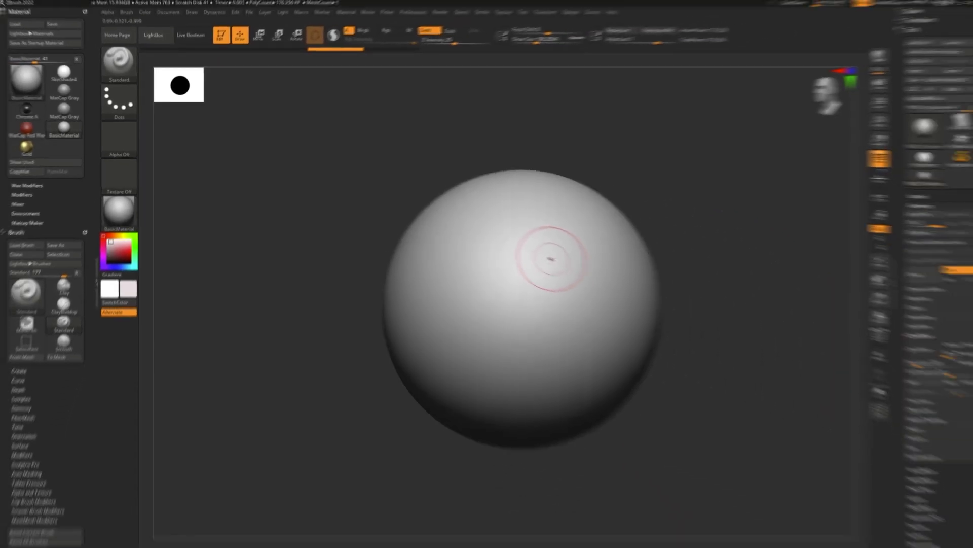
pyautogui.press('space')
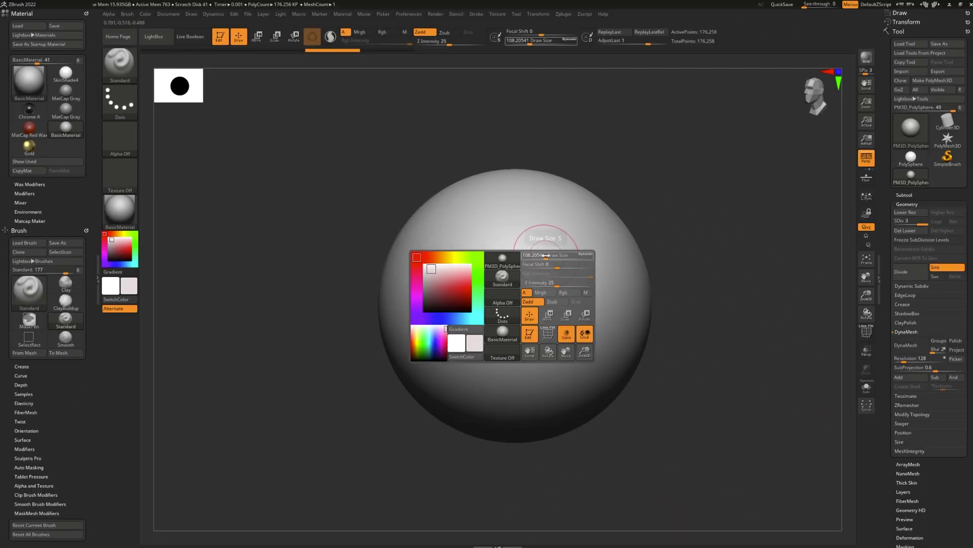
pyautogui.click(508, 299)
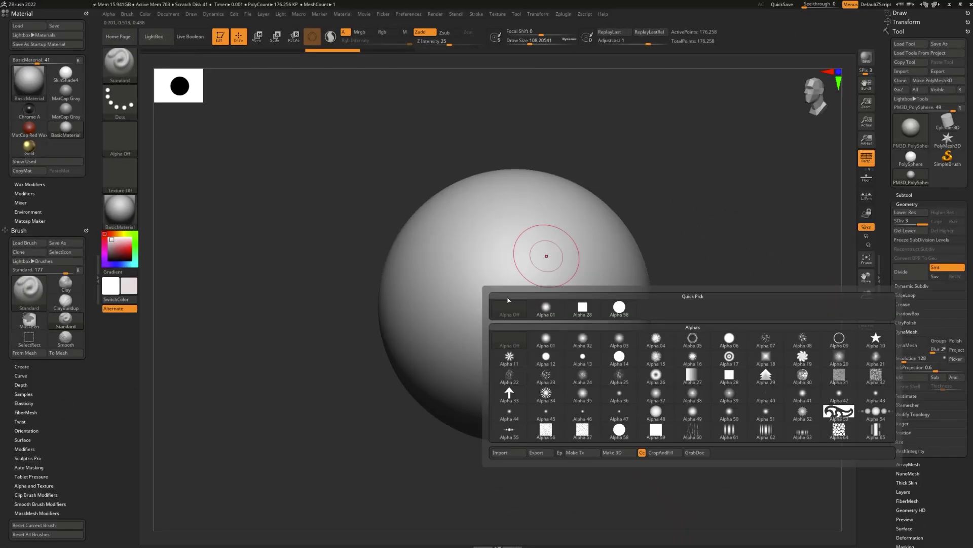
pyautogui.click(877, 348)
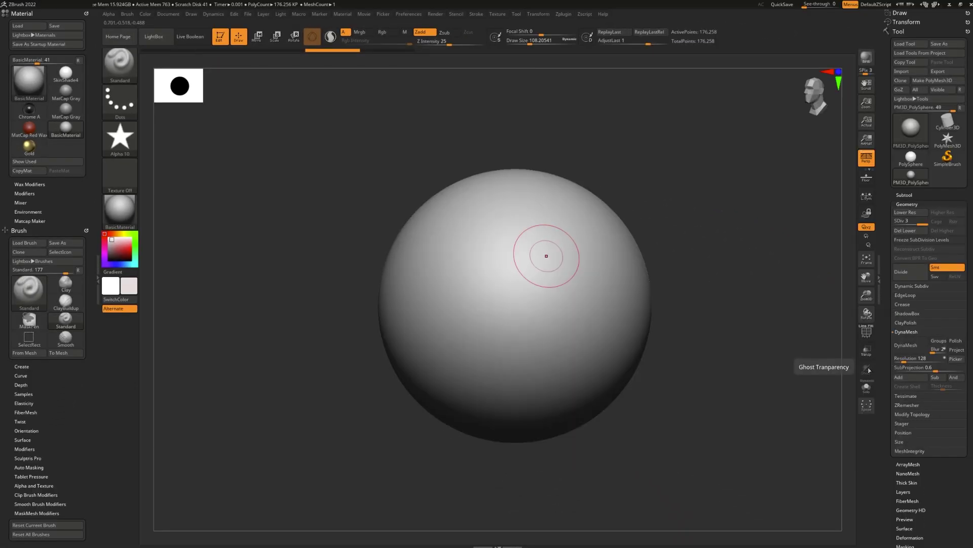
pyautogui.click(125, 148)
pyautogui.click(534, 176)
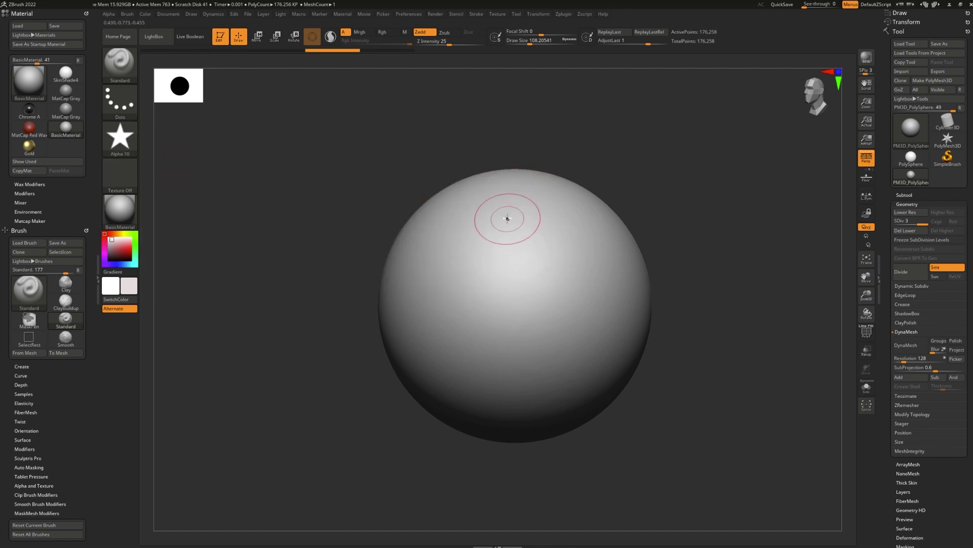
# - Draw an S-shaped stroke with the star alpha on the sphere, undo it and turn the alpha off
pyautogui.moveTo(507, 213)
pyautogui.mouseDown()
pyautogui.moveTo(456, 279)
pyautogui.moveTo(510, 337)
pyautogui.moveTo(568, 248)
pyautogui.moveTo(603, 335)
pyautogui.mouseUp()
pyautogui.moveTo(671, 431); pyautogui.dragTo(587, 276)
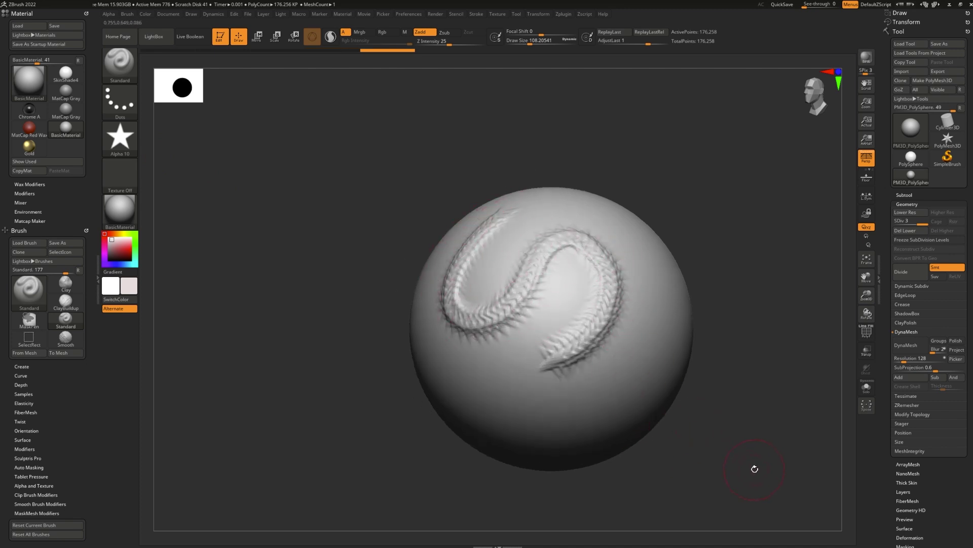
pyautogui.moveTo(754, 469); pyautogui.dragTo(763, 480)
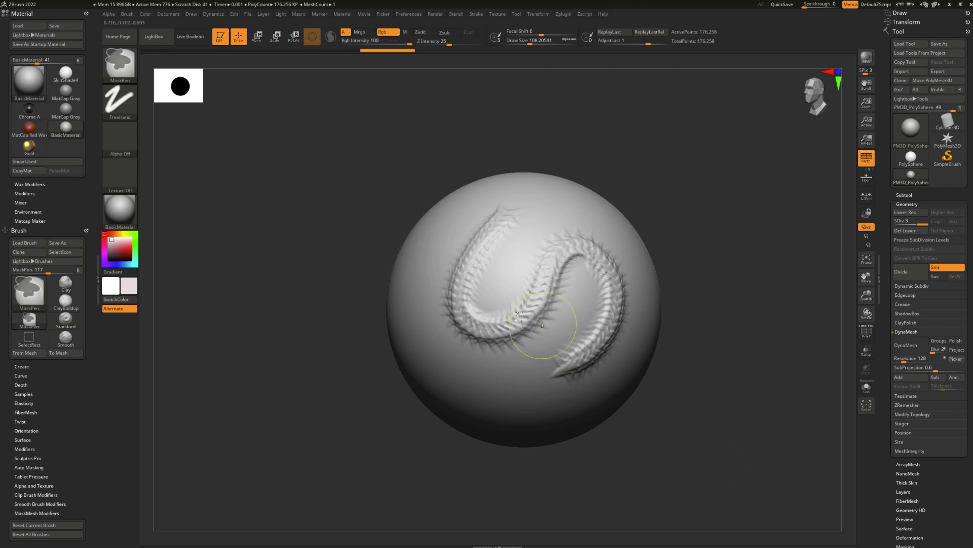
pyautogui.hotkey('ctrl', 'z')
pyautogui.click(120, 135)
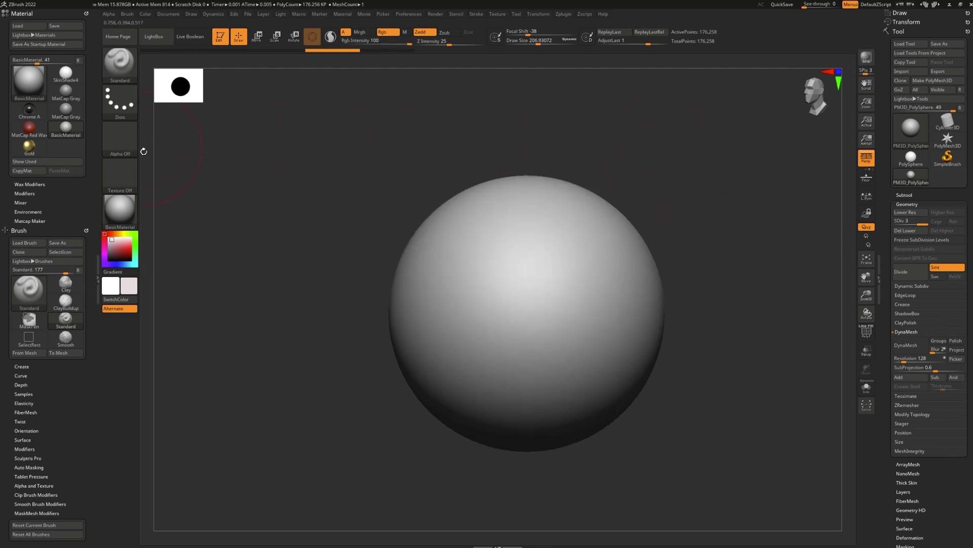
# - Select the concentric-ring Texture 10, draw a curved stroke with it on the sphere and undo the stroke
pyautogui.click(112, 184)
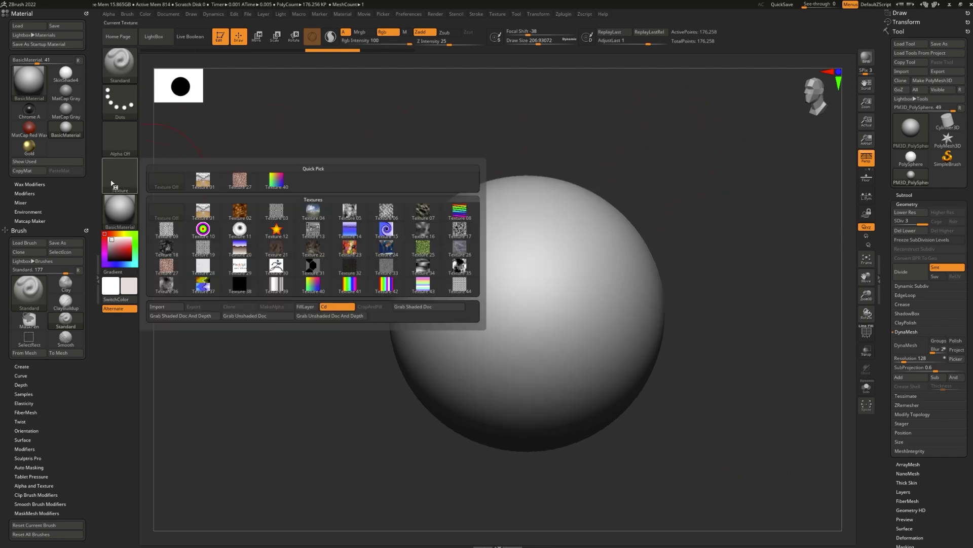
pyautogui.click(212, 230)
pyautogui.moveTo(477, 225)
pyautogui.mouseDown()
pyautogui.moveTo(456, 304)
pyautogui.moveTo(502, 355)
pyautogui.moveTo(578, 254)
pyautogui.moveTo(618, 276)
pyautogui.moveTo(602, 365)
pyautogui.moveTo(578, 408)
pyautogui.mouseUp()
pyautogui.moveTo(619, 500)
pyautogui.mouseDown()
pyautogui.moveTo(617, 463)
pyautogui.moveTo(626, 502)
pyautogui.mouseUp()
pyautogui.hotkey('ctrl', 'z')
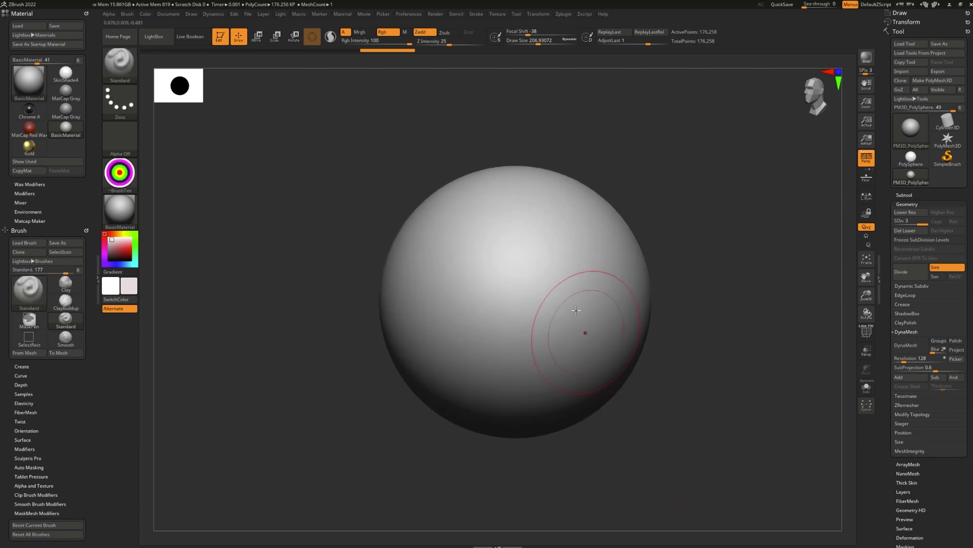
# - Adjust the quick brush settings and paint the curved texture stroke across the sphere again
pyautogui.press('space')
pyautogui.click(585, 337)
pyautogui.moveTo(477, 223)
pyautogui.mouseDown()
pyautogui.moveTo(459, 304)
pyautogui.moveTo(614, 239)
pyautogui.moveTo(578, 403)
pyautogui.mouseUp()
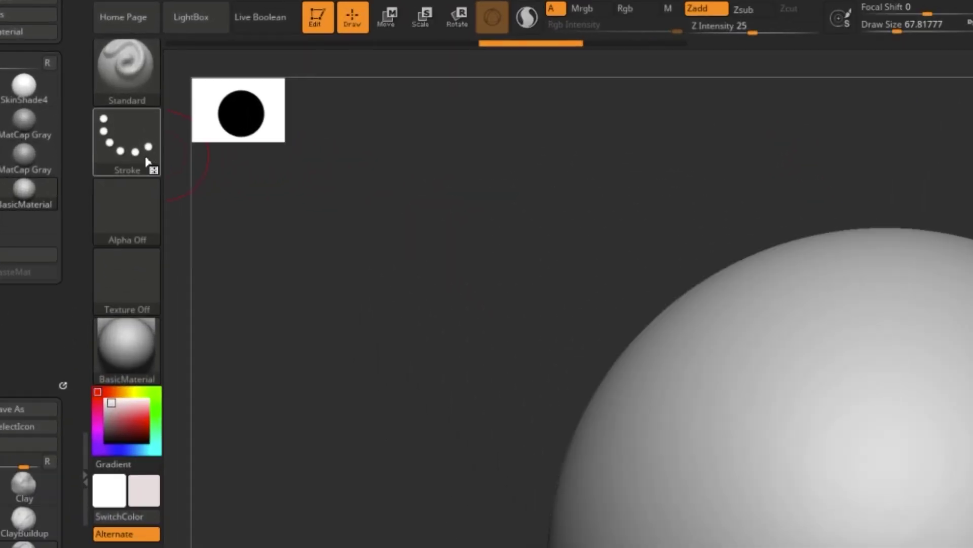
# - Open the list of stroke types for the Standard brush
pyautogui.click(131, 110)
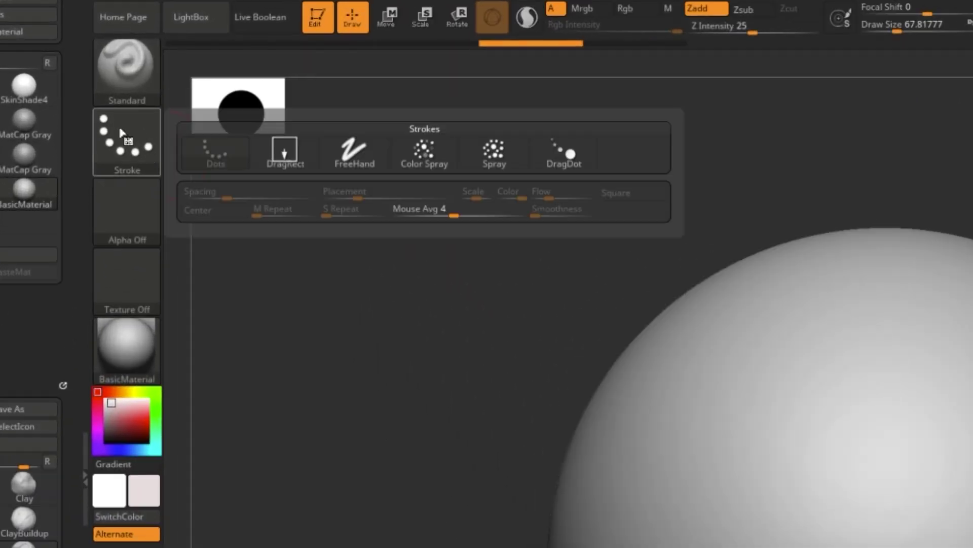
pyautogui.press('space')
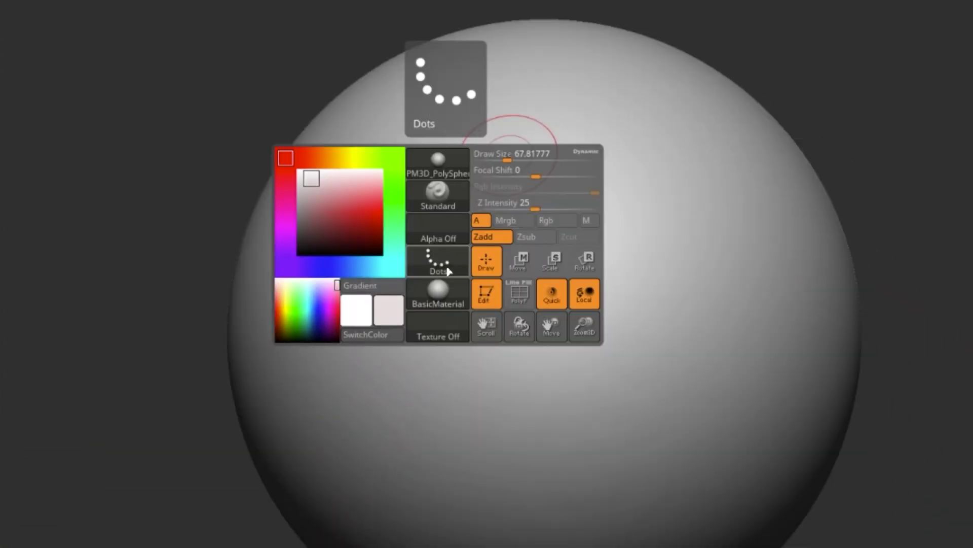
pyautogui.click(448, 270)
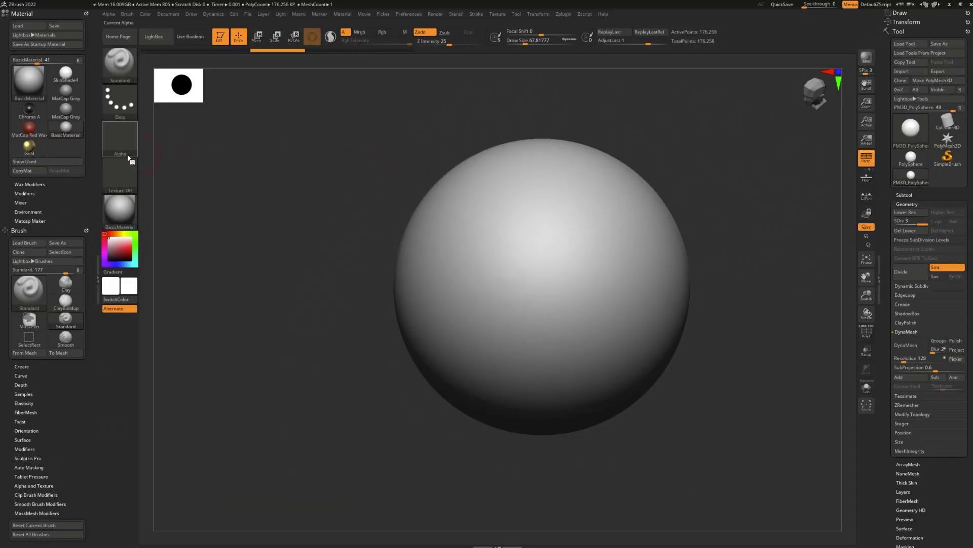
# - Select the star-shaped Alpha 10 with the Dots stroke and draw a diagonal stroke on the sphere's upper left
pyautogui.click(123, 147)
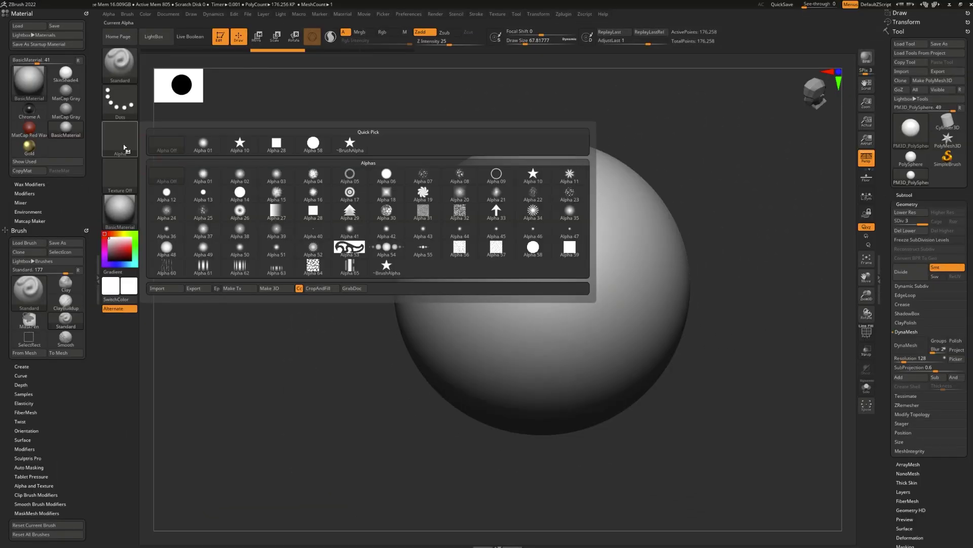
pyautogui.click(535, 174)
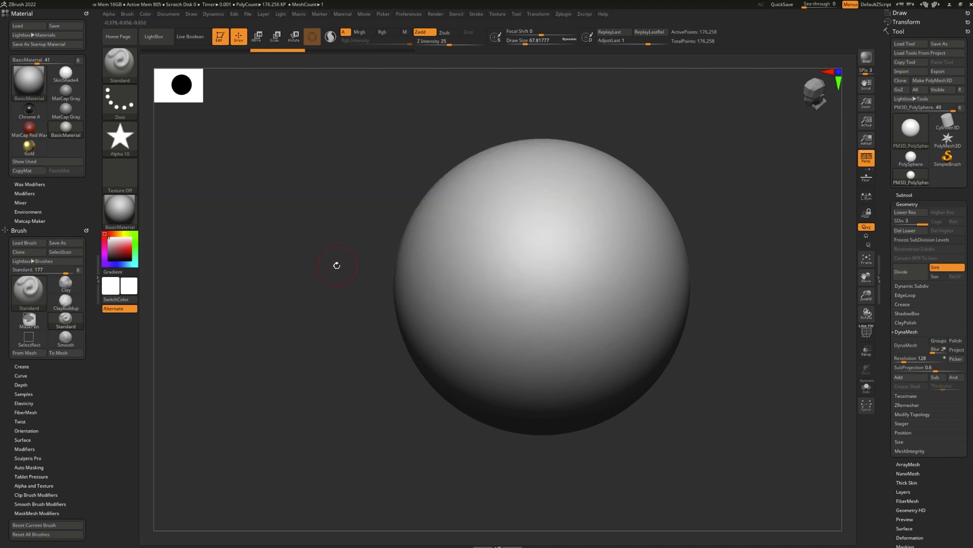
pyautogui.moveTo(337, 266); pyautogui.dragTo(354, 268)
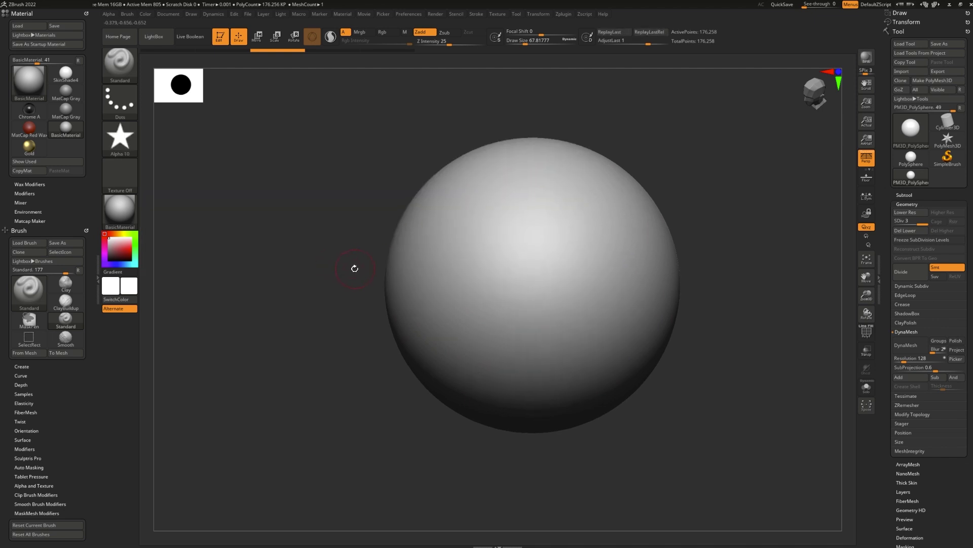
pyautogui.click(131, 109)
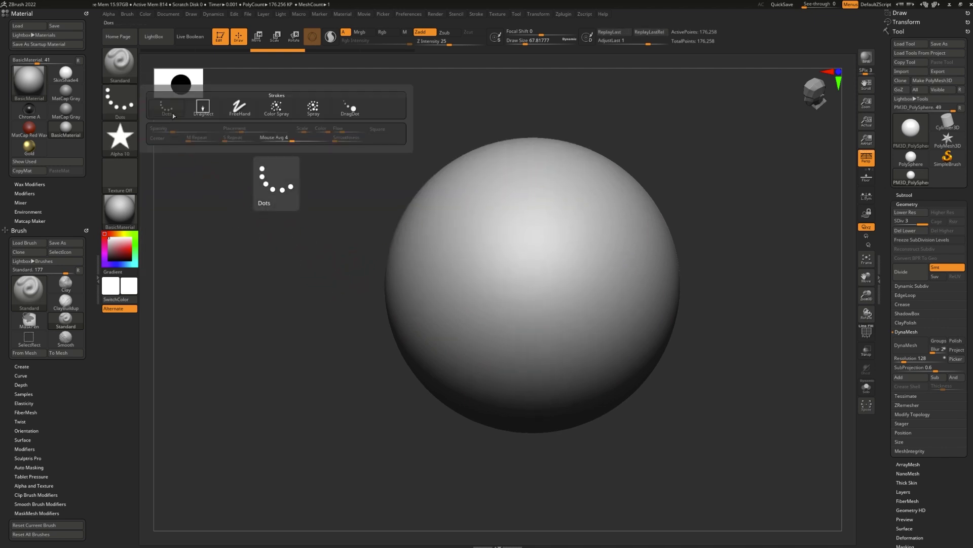
pyautogui.click(173, 115)
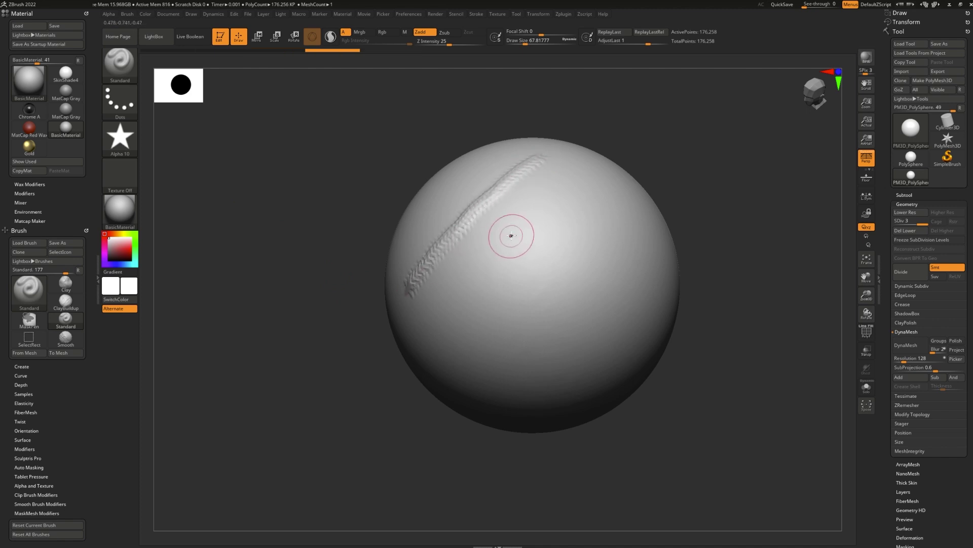
pyautogui.moveTo(675, 227)
pyautogui.mouseDown()
pyautogui.moveTo(706, 254)
pyautogui.moveTo(691, 237)
pyautogui.moveTo(706, 215)
pyautogui.mouseUp()
# - Switch the stroke type to DragRect and place a star on the upper part of the sphere
pyautogui.click(120, 104)
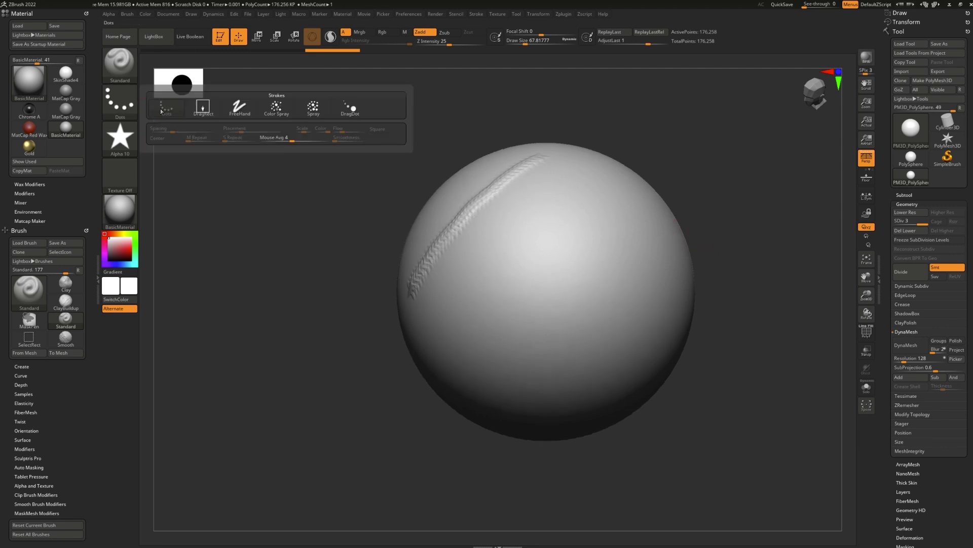
pyautogui.click(203, 108)
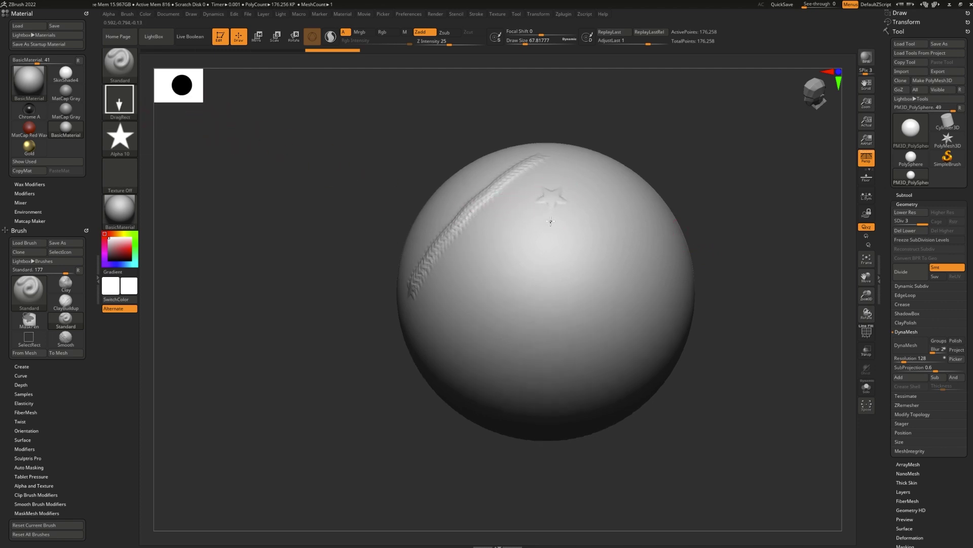
pyautogui.moveTo(524, 242); pyautogui.dragTo(524, 249)
pyautogui.moveTo(597, 232)
pyautogui.mouseDown()
pyautogui.moveTo(629, 288)
pyautogui.moveTo(604, 254)
pyautogui.mouseUp()
pyautogui.moveTo(583, 220)
pyautogui.mouseDown()
pyautogui.moveTo(634, 278)
pyautogui.moveTo(587, 225)
pyautogui.mouseUp()
pyautogui.moveTo(484, 266)
pyautogui.mouseDown()
pyautogui.moveTo(546, 281)
pyautogui.moveTo(581, 261)
pyautogui.moveTo(528, 243)
pyautogui.moveTo(613, 254)
pyautogui.moveTo(603, 223)
pyautogui.moveTo(625, 209)
pyautogui.moveTo(583, 212)
pyautogui.mouseUp()
# - Switch the stroke type to FreeHand and draw a second diagonal stroke below the first one
pyautogui.click(119, 101)
pyautogui.click(238, 107)
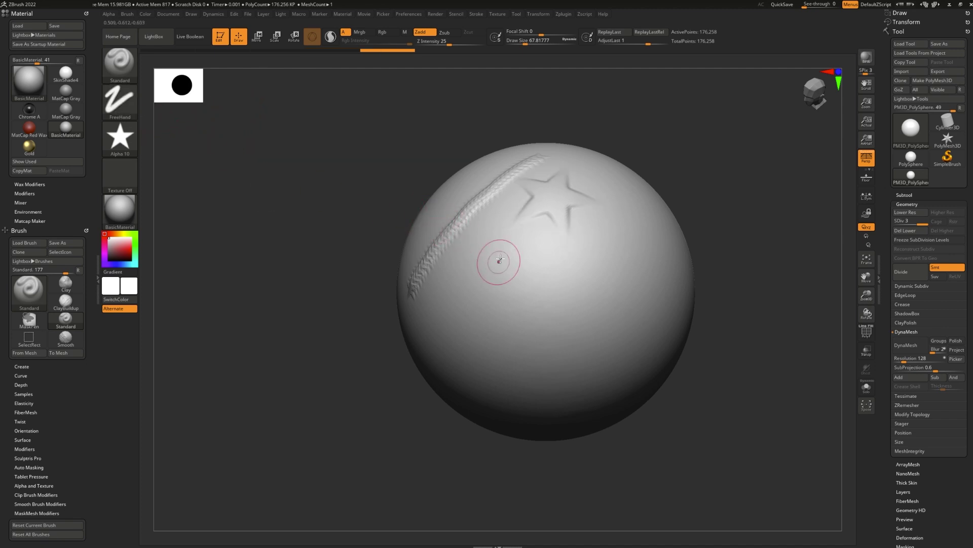
pyautogui.moveTo(521, 234)
pyautogui.mouseDown()
pyautogui.moveTo(463, 283)
pyautogui.moveTo(438, 325)
pyautogui.mouseUp()
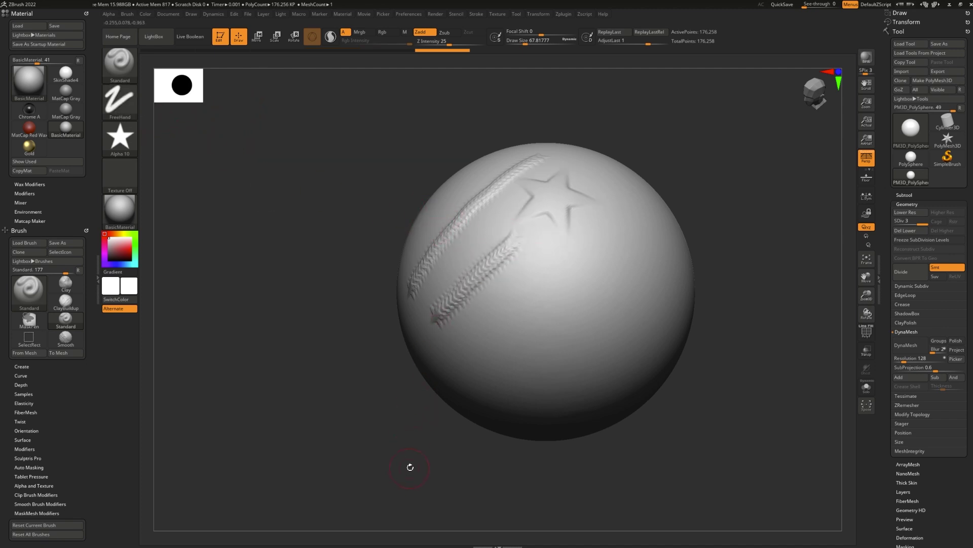
# - Switch the stroke type to Spray and enlarge the draw size to about 132
pyautogui.moveTo(410, 467); pyautogui.dragTo(496, 321)
pyautogui.moveTo(345, 428); pyautogui.dragTo(341, 419)
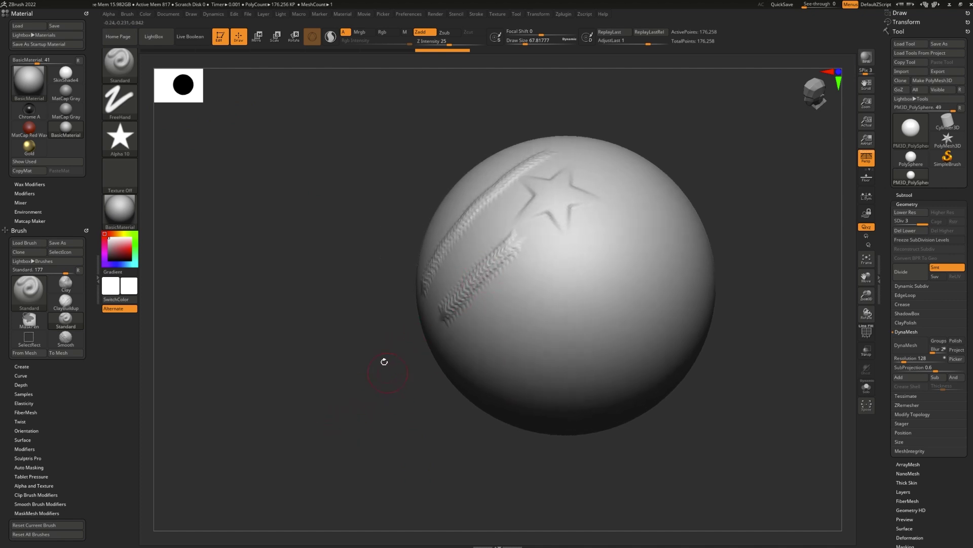
pyautogui.click(131, 108)
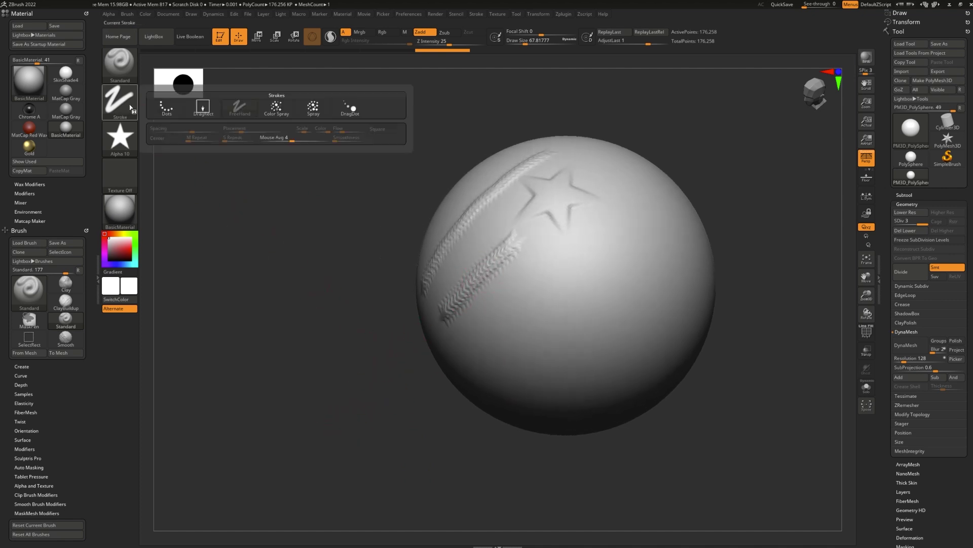
pyautogui.click(304, 112)
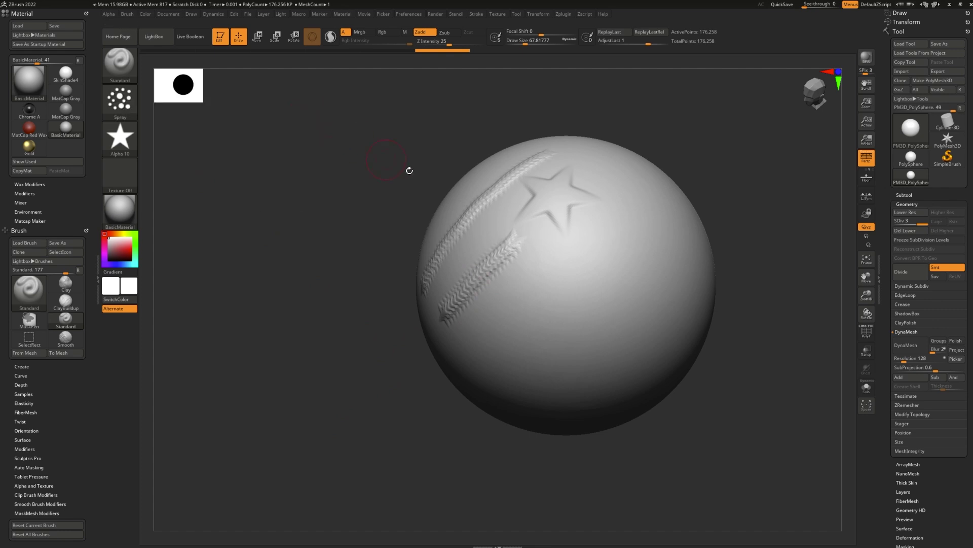
pyautogui.press('space')
pyautogui.moveTo(600, 254); pyautogui.dragTo(608, 253)
# - Try spraying the star alpha in broad strokes across the sphere's right half, and undo them
pyautogui.moveTo(650, 218)
pyautogui.mouseDown()
pyautogui.moveTo(588, 299)
pyautogui.moveTo(520, 360)
pyautogui.mouseUp()
pyautogui.moveTo(516, 469); pyautogui.dragTo(532, 445)
pyautogui.moveTo(647, 322); pyautogui.dragTo(551, 402)
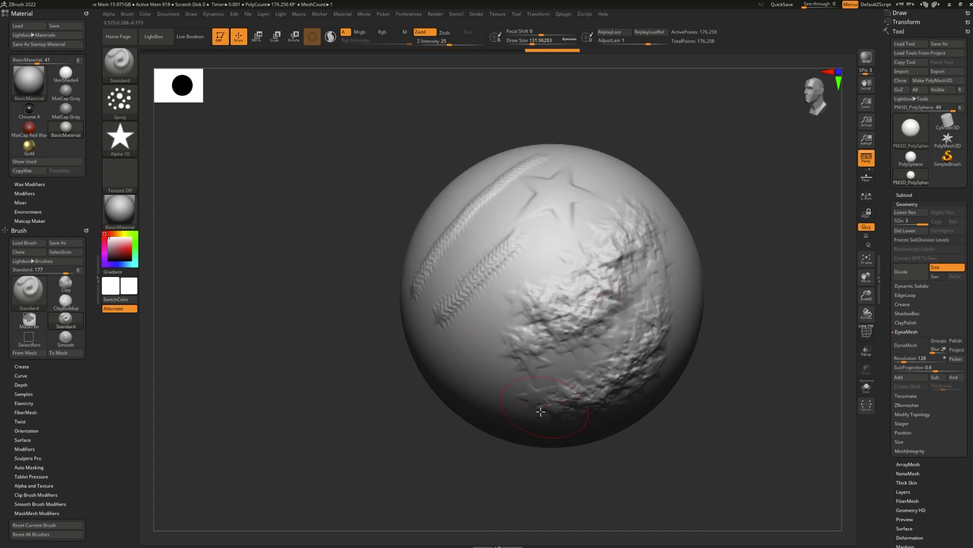
pyautogui.hotkey('ctrl', 'z')
pyautogui.hotkey('ctrl', 'z')
# - Spray one shorter diagonal stroke with the star alpha on the sphere's upper right
pyautogui.moveTo(655, 216); pyautogui.dragTo(578, 288)
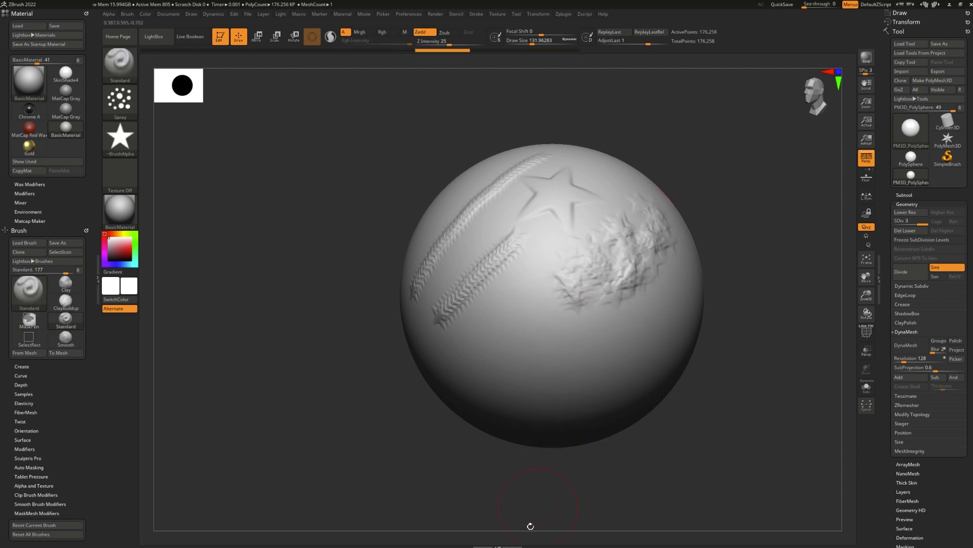
# - Switch the stroke type to DragDot, placing a large star low on the sphere and small stars around it at a draw size of about 37
pyautogui.click(129, 109)
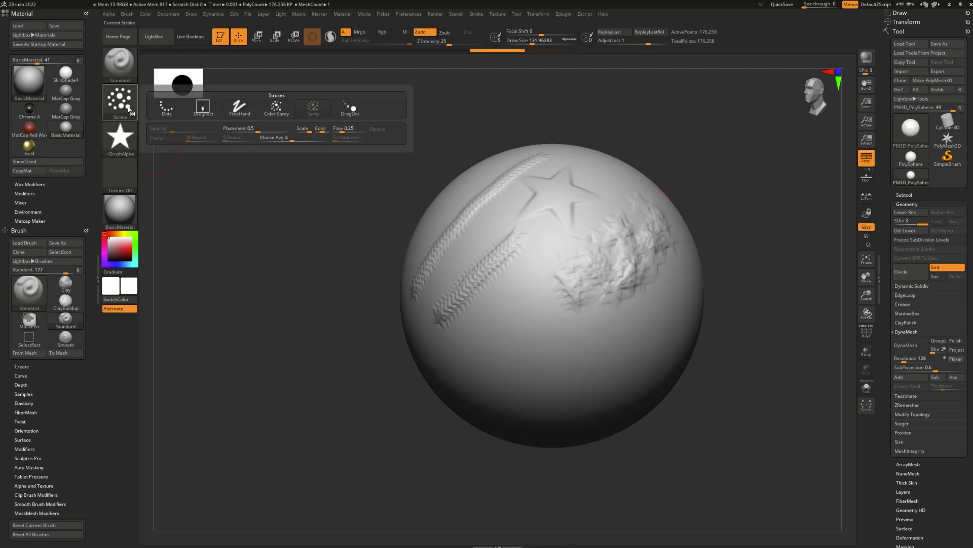
pyautogui.click(360, 114)
pyautogui.moveTo(459, 271)
pyautogui.mouseDown()
pyautogui.moveTo(495, 299)
pyautogui.moveTo(526, 376)
pyautogui.moveTo(539, 352)
pyautogui.moveTo(532, 327)
pyautogui.moveTo(502, 345)
pyautogui.moveTo(517, 367)
pyautogui.moveTo(524, 315)
pyautogui.moveTo(523, 328)
pyautogui.moveTo(559, 345)
pyautogui.moveTo(657, 327)
pyautogui.moveTo(515, 370)
pyautogui.moveTo(520, 313)
pyautogui.moveTo(526, 370)
pyautogui.moveTo(507, 330)
pyautogui.mouseUp()
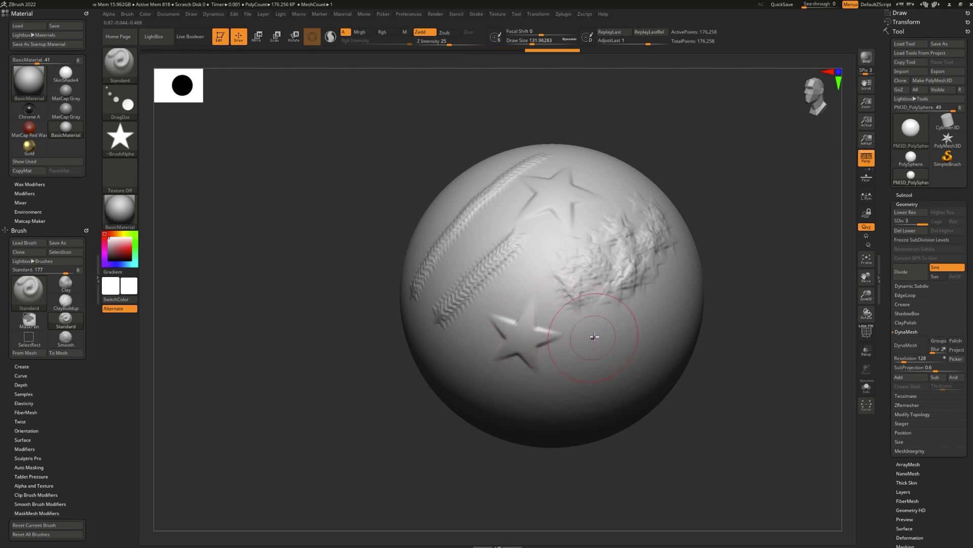
pyautogui.rightClick(591, 337)
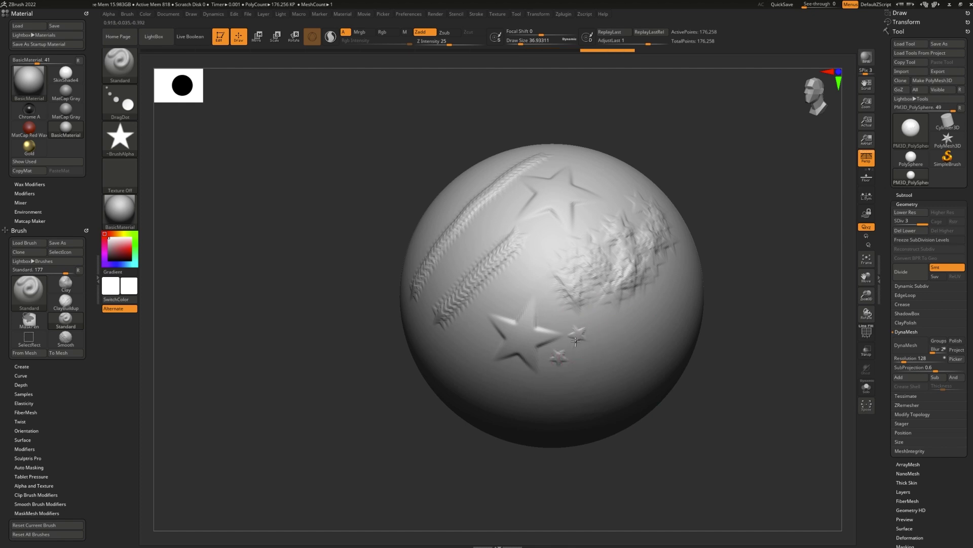
pyautogui.moveTo(588, 521); pyautogui.dragTo(243, 411)
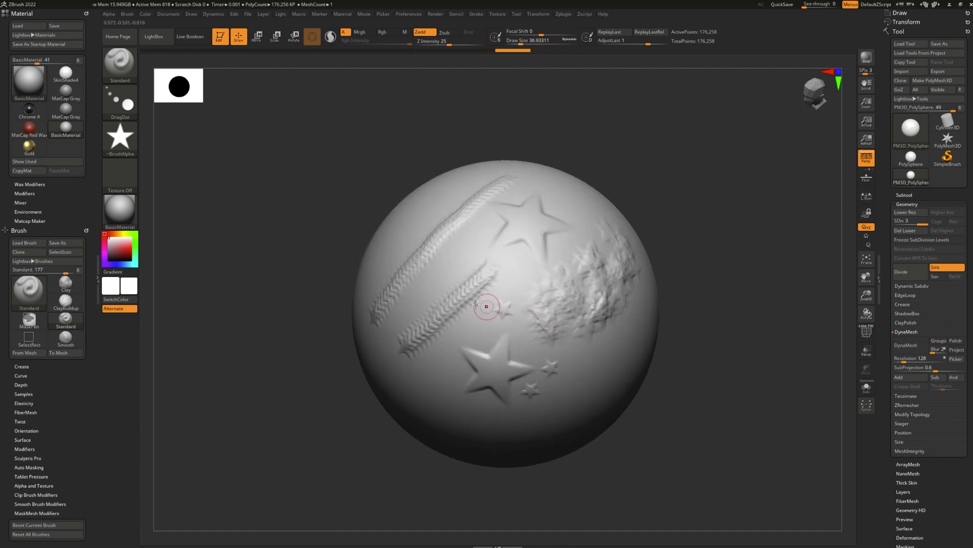
pyautogui.press('ctrl')
# - Pull a long spike out of the sphere's upper right with the Move brush at a draw size of about 286
pyautogui.click(121, 64)
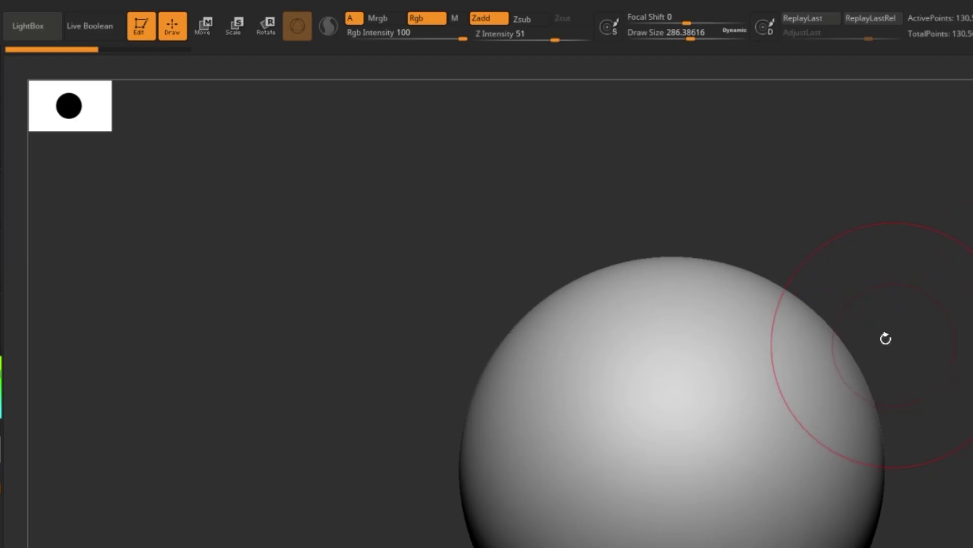
pyautogui.moveTo(524, 249)
pyautogui.mouseDown()
pyautogui.moveTo(607, 251)
pyautogui.moveTo(742, 165)
pyautogui.moveTo(516, 257)
pyautogui.moveTo(526, 165)
pyautogui.moveTo(796, 294)
pyautogui.mouseUp()
pyautogui.hotkey('ctrl', 'z')
pyautogui.hotkey('ctrl', 'z')
pyautogui.hotkey('ctrl', 'z')
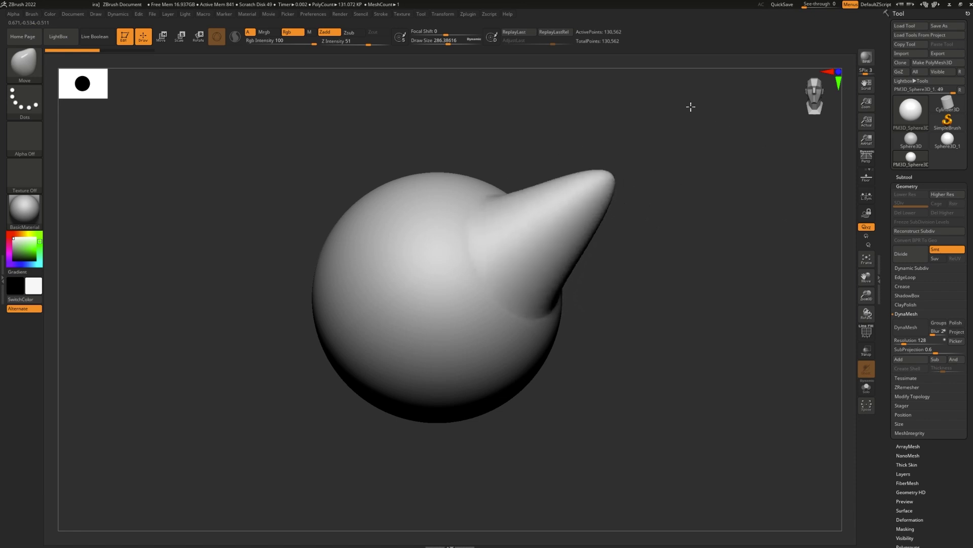
# - Stretch the sphere toward the upper right with SnakeHook, and sweep a circular fold into its front with ClothSlide at a draw size of about 228
pyautogui.press('b')
pyautogui.press('s')
pyautogui.press('h')
pyautogui.hotkey('ctrl', 'z')
pyautogui.moveTo(492, 239)
pyautogui.mouseDown()
pyautogui.moveTo(608, 206)
pyautogui.moveTo(701, 245)
pyautogui.moveTo(719, 168)
pyautogui.moveTo(744, 162)
pyautogui.mouseUp()
pyautogui.moveTo(424, 231)
pyautogui.mouseDown()
pyautogui.moveTo(402, 245)
pyautogui.moveTo(465, 260)
pyautogui.moveTo(432, 290)
pyautogui.moveTo(426, 324)
pyautogui.moveTo(450, 289)
pyautogui.moveTo(419, 277)
pyautogui.moveTo(408, 291)
pyautogui.mouseUp()
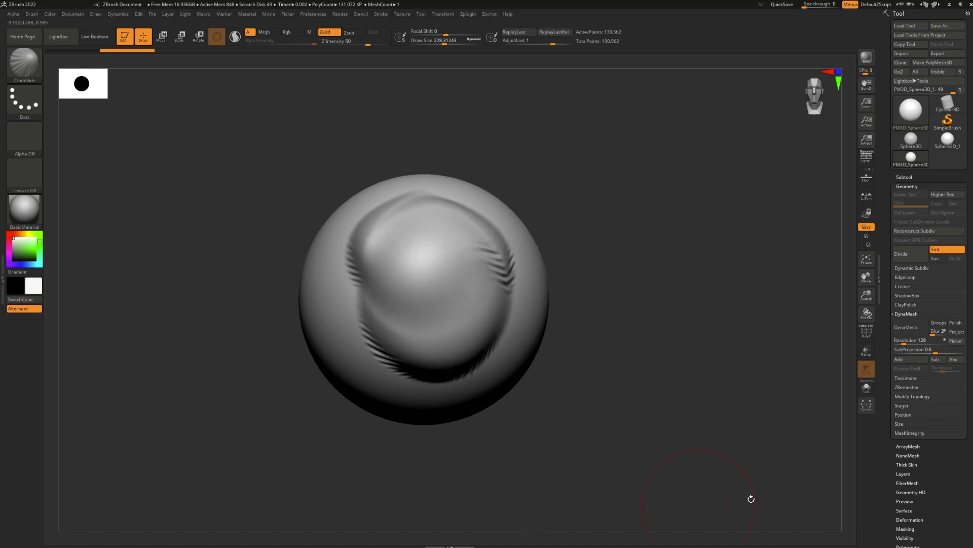
# - Draw a long winding curve from the sphere's upper right with the CurveTube brush at a draw size of about 97
pyautogui.moveTo(452, 222); pyautogui.dragTo(479, 182)
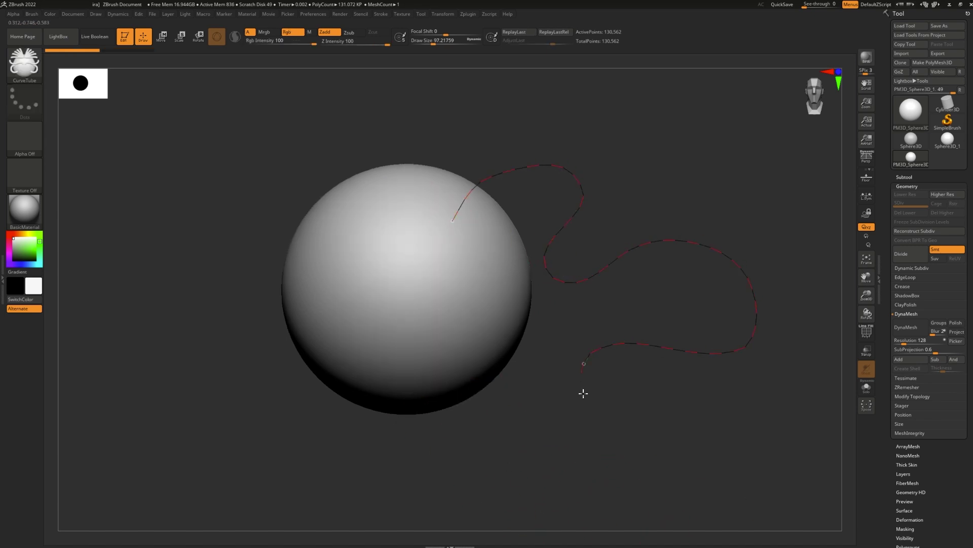
pyautogui.moveTo(581, 376); pyautogui.dragTo(511, 421)
pyautogui.moveTo(430, 512)
pyautogui.mouseDown()
pyautogui.moveTo(413, 509)
pyautogui.moveTo(437, 508)
pyautogui.mouseUp()
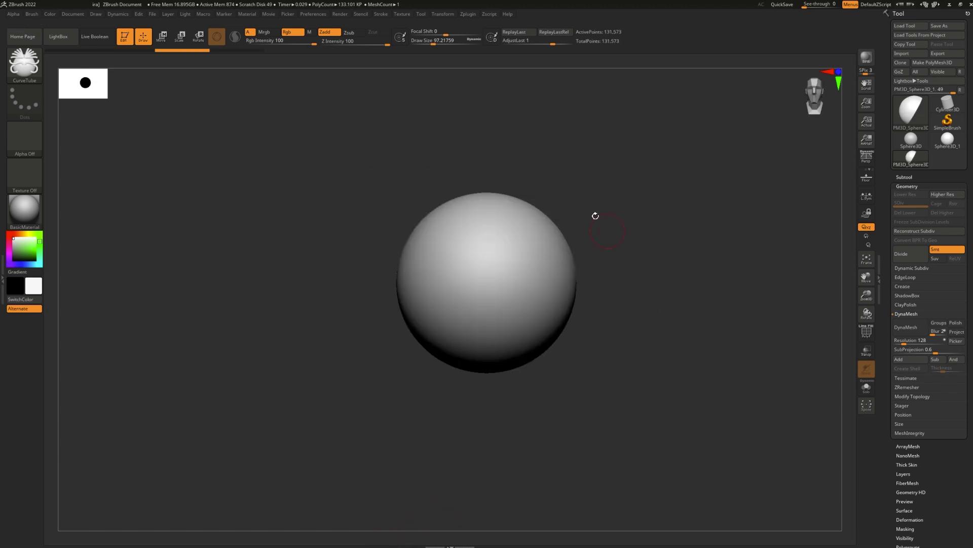
# - Slice off the lower-right part of the sphere with a diagonal KnifeCurve cut
pyautogui.press('b')
pyautogui.press('k')
pyautogui.press('c')
pyautogui.moveTo(574, 142)
pyautogui.keyDown('ctrl'); pyautogui.keyDown('shift'); pyautogui.mouseDown()
pyautogui.moveTo(365, 391)
pyautogui.moveTo(385, 439)
pyautogui.mouseUp(); pyautogui.keyUp('shift'); pyautogui.keyUp('ctrl')
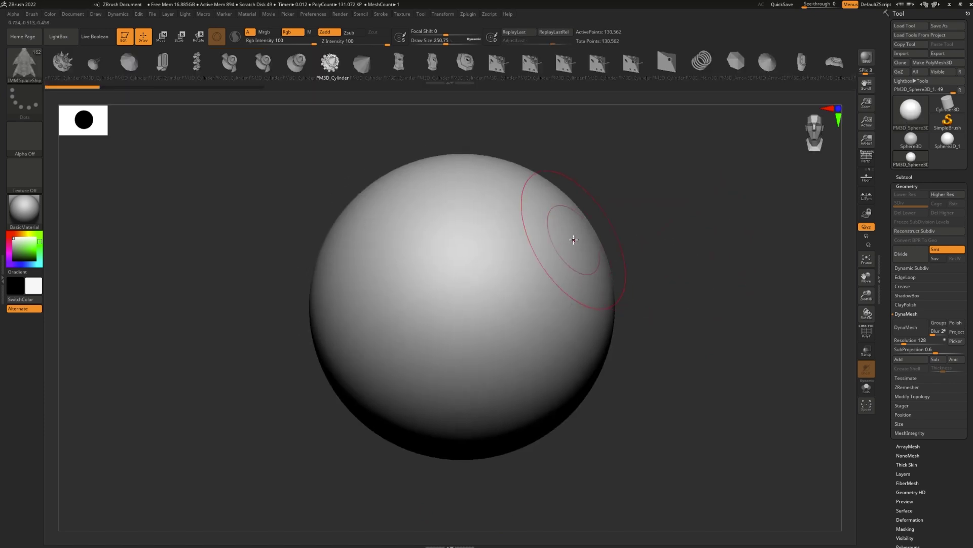
# - Insert cone and pyramid parts on the sphere's upper right, upper left and lower right with the IMM SpaceShip brush
pyautogui.moveTo(573, 239); pyautogui.dragTo(621, 209)
pyautogui.moveTo(368, 243); pyautogui.dragTo(436, 215)
pyautogui.moveTo(528, 336); pyautogui.dragTo(545, 396)
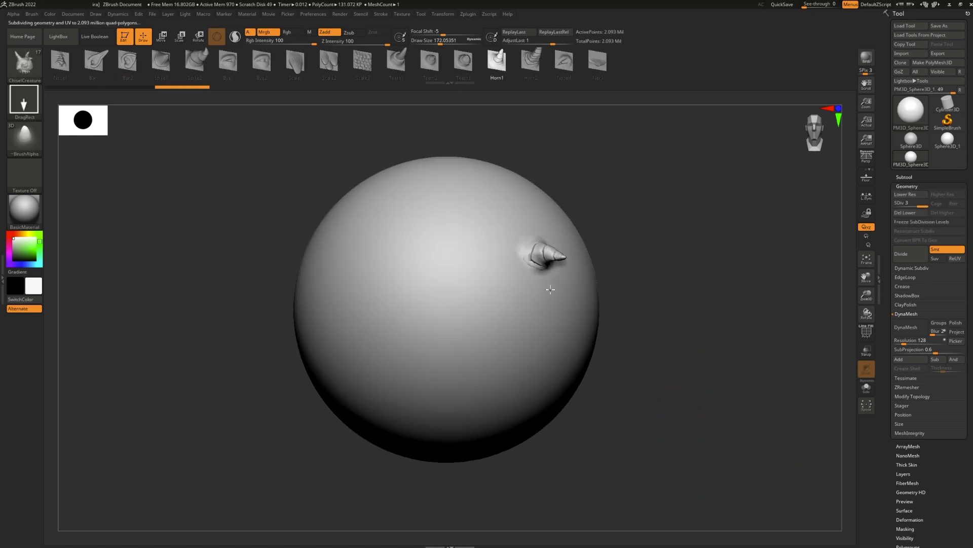
# - Add a horn at the upper right, a Nostril at the upper left and a Teeth1 shape at the lower centre with the ChiselCreature brush
pyautogui.moveTo(550, 289); pyautogui.dragTo(583, 332)
pyautogui.click(566, 75)
pyautogui.moveTo(344, 253); pyautogui.dragTo(387, 321)
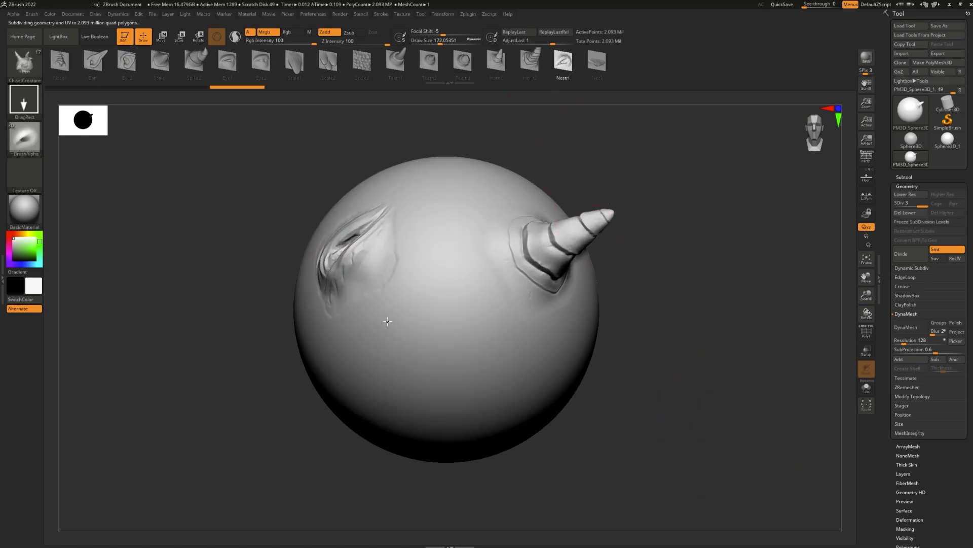
pyautogui.click(396, 60)
pyautogui.moveTo(448, 324); pyautogui.dragTo(488, 391)
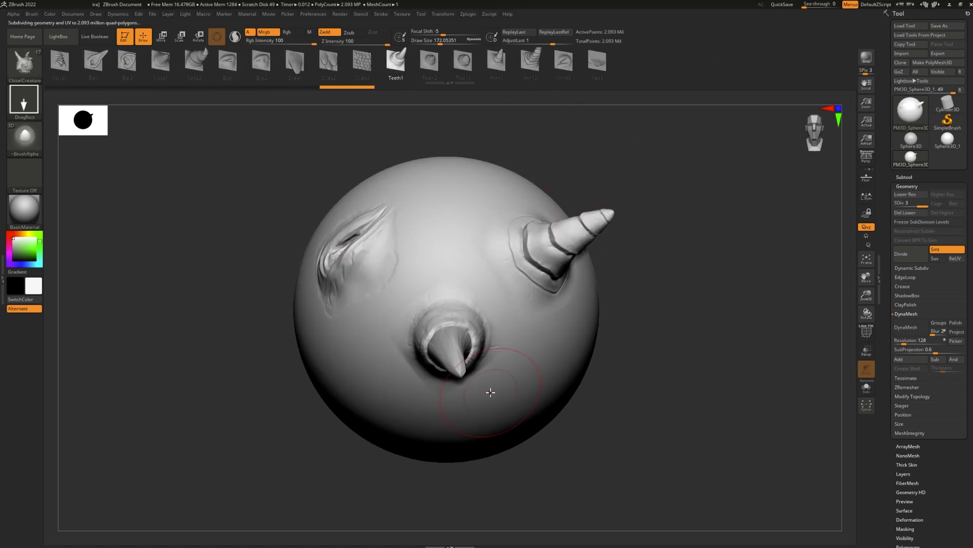
pyautogui.moveTo(736, 438)
pyautogui.mouseDown()
pyautogui.moveTo(717, 443)
pyautogui.moveTo(750, 444)
pyautogui.mouseUp()
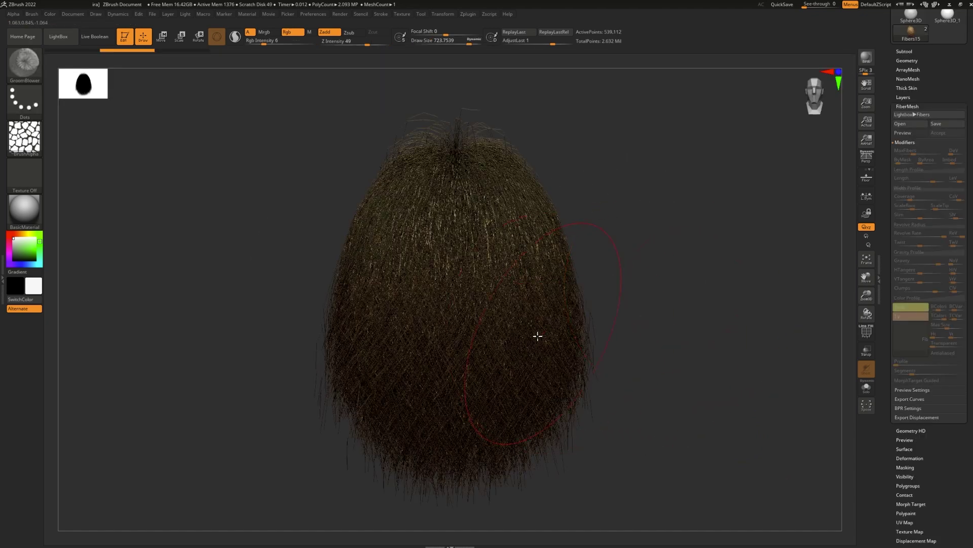
# - Comb the fiber hair into a spike pointing right with the GroomSpike brush
pyautogui.moveTo(537, 336)
pyautogui.mouseDown()
pyautogui.moveTo(496, 371)
pyautogui.moveTo(358, 363)
pyautogui.moveTo(400, 374)
pyautogui.moveTo(428, 302)
pyautogui.moveTo(634, 328)
pyautogui.moveTo(702, 252)
pyautogui.mouseUp()
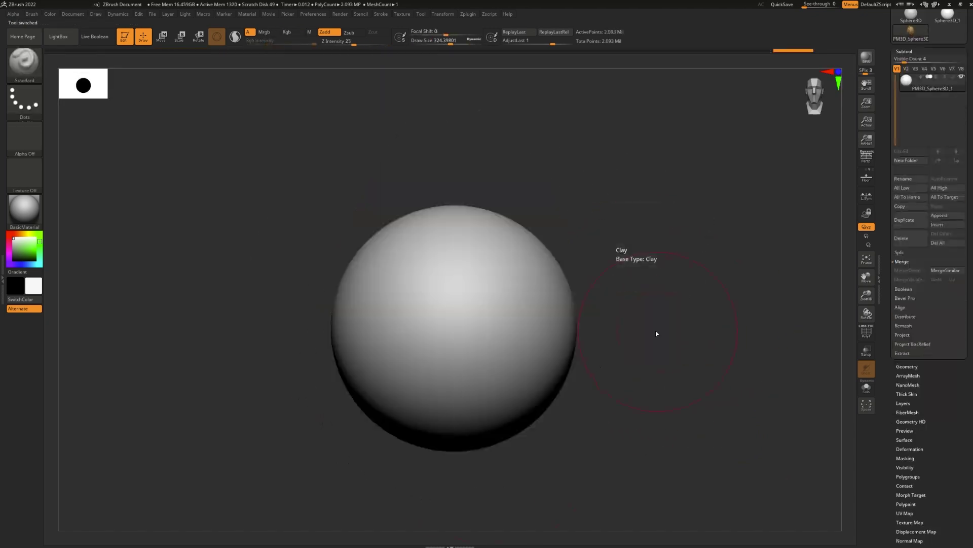
# - Reduce the Standard brush's draw size for the plain sphere
pyautogui.press('s')
pyautogui.moveTo(665, 308); pyautogui.dragTo(656, 307)
pyautogui.press('s')
pyautogui.moveTo(569, 243); pyautogui.dragTo(557, 244)
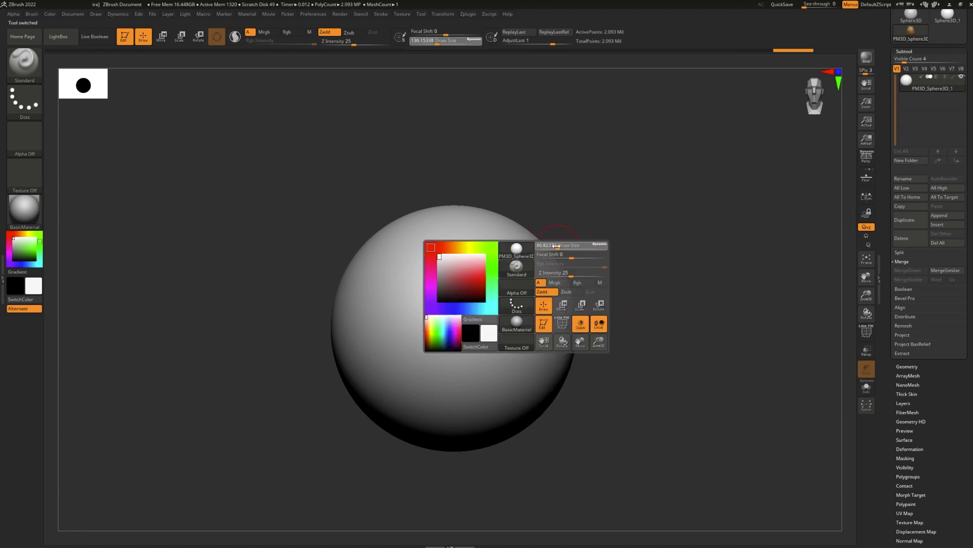